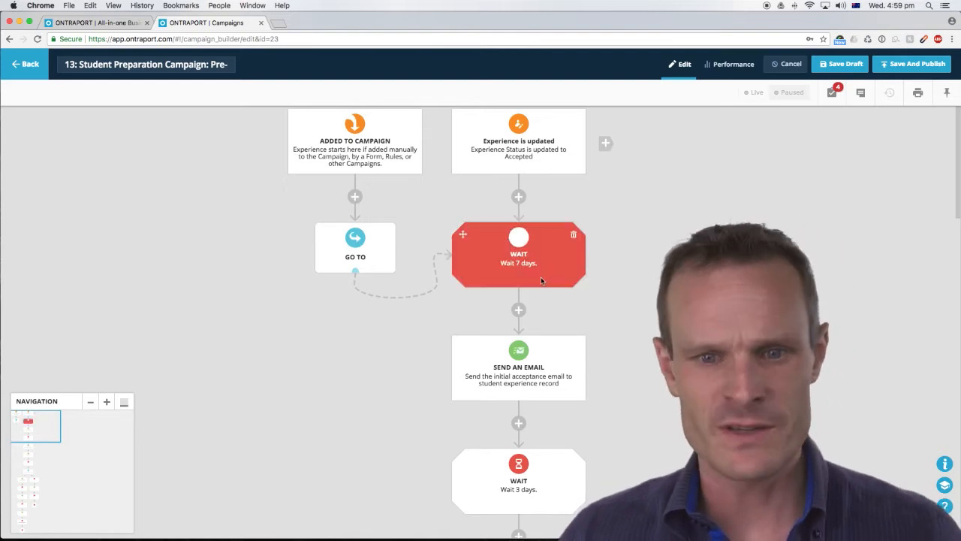
Step: Examine the campaign map from its starting triggers through the waits, emails and tag change to the fork, including the first Wait element
scroll(545, 274, down, 1)
scroll(539, 280, down, 5)
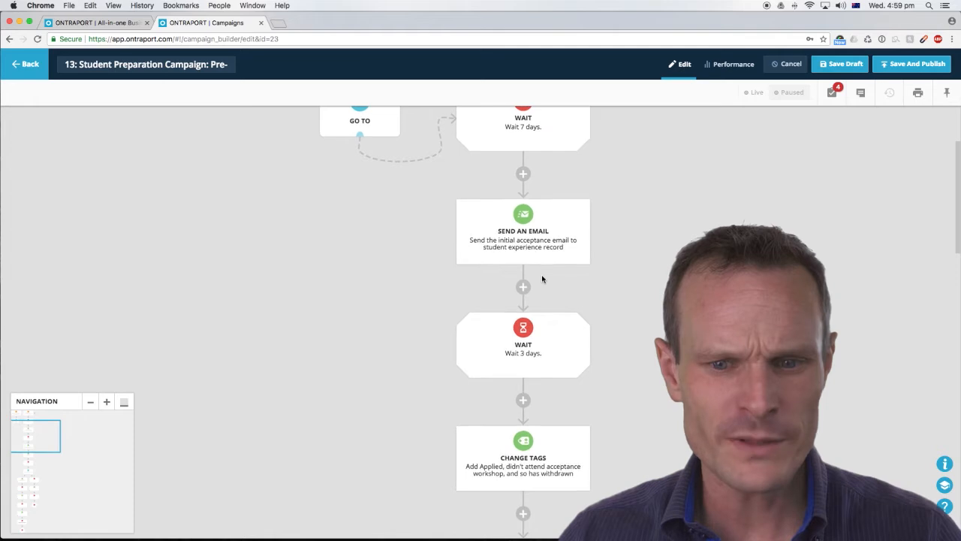
scroll(558, 193, up, 5)
scroll(553, 159, up, 2)
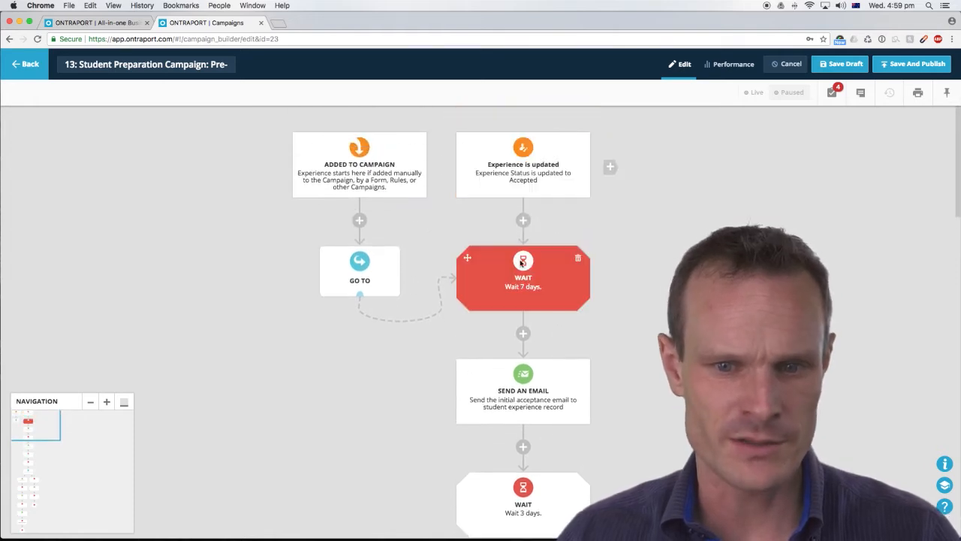
mouse_move(443, 113)
mouse_down()
mouse_move(493, 142)
mouse_move(451, 120)
mouse_up()
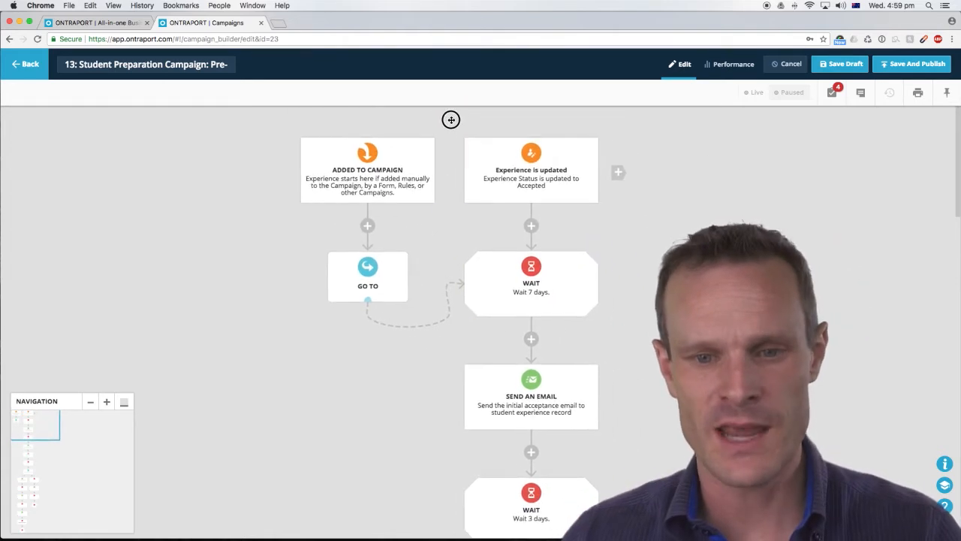
click(534, 277)
click(387, 393)
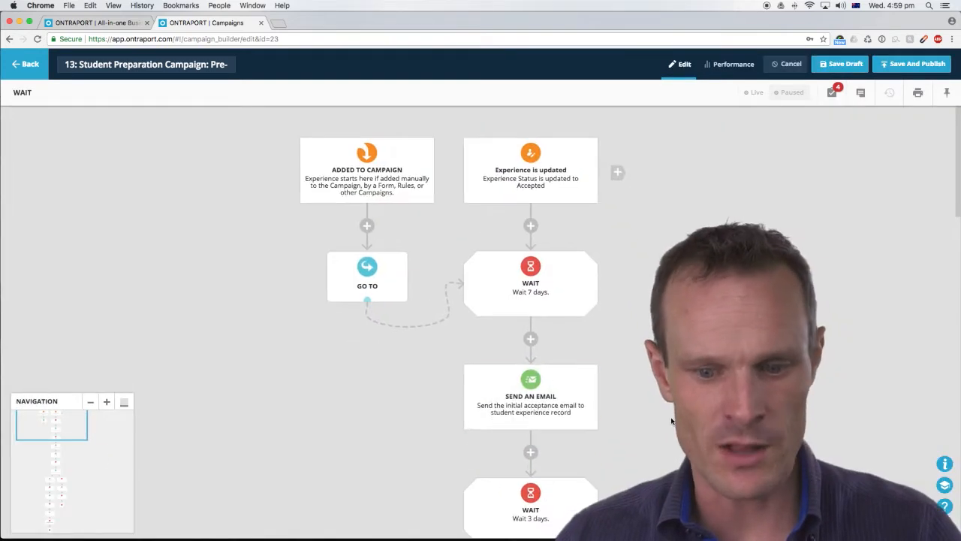
scroll(640, 423, down, 5)
scroll(580, 440, down, 1)
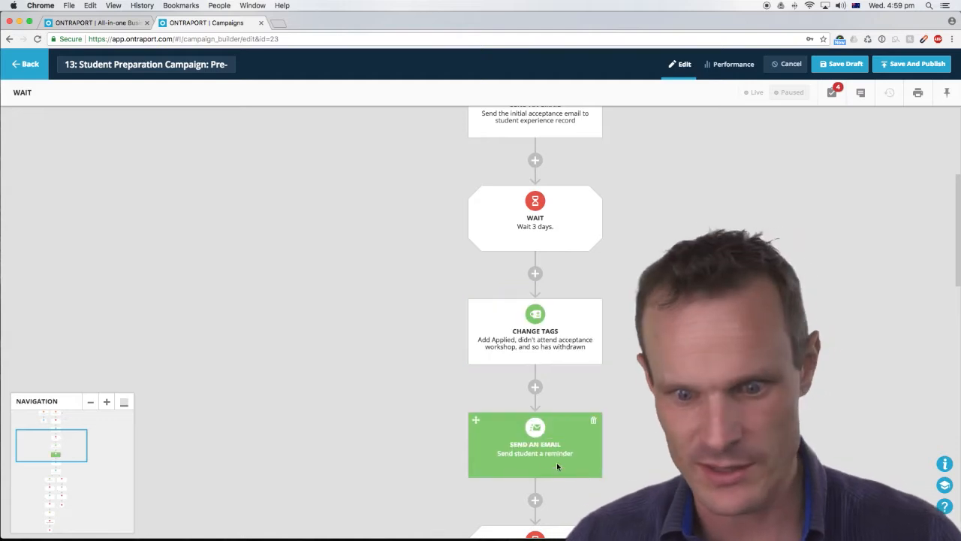
scroll(541, 393, down, 5)
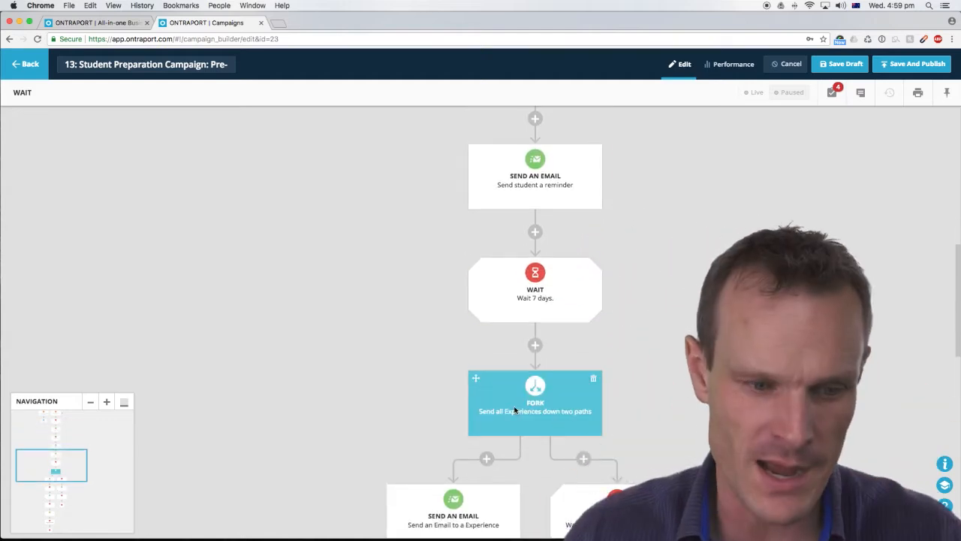
Step: Add an Update Experience element between the Wait and Assign Task elements on the fork's task branch
scroll(515, 410, down, 6)
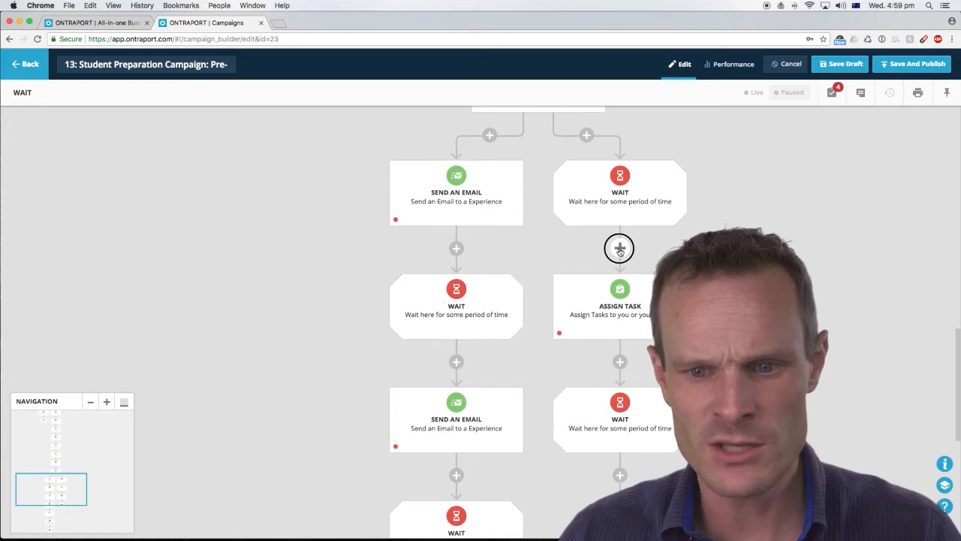
click(619, 249)
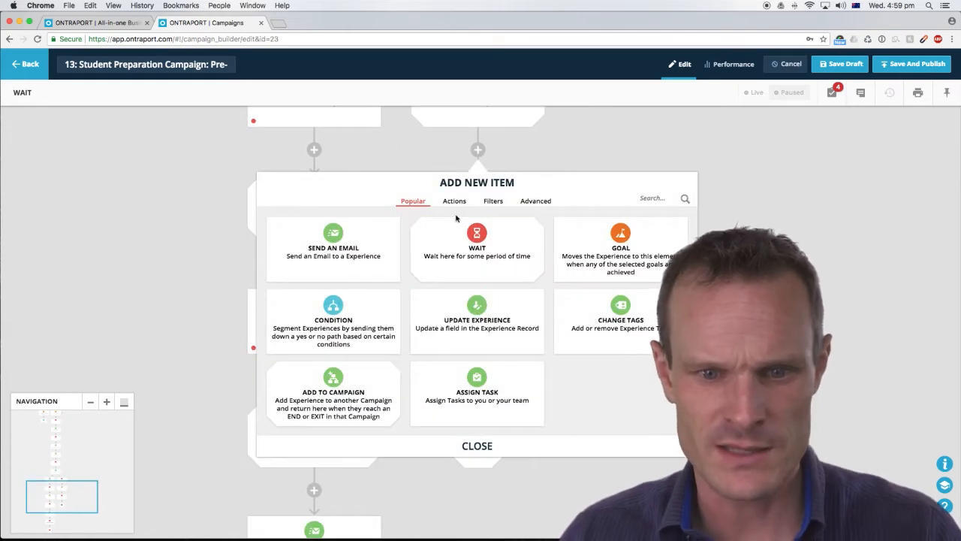
click(454, 200)
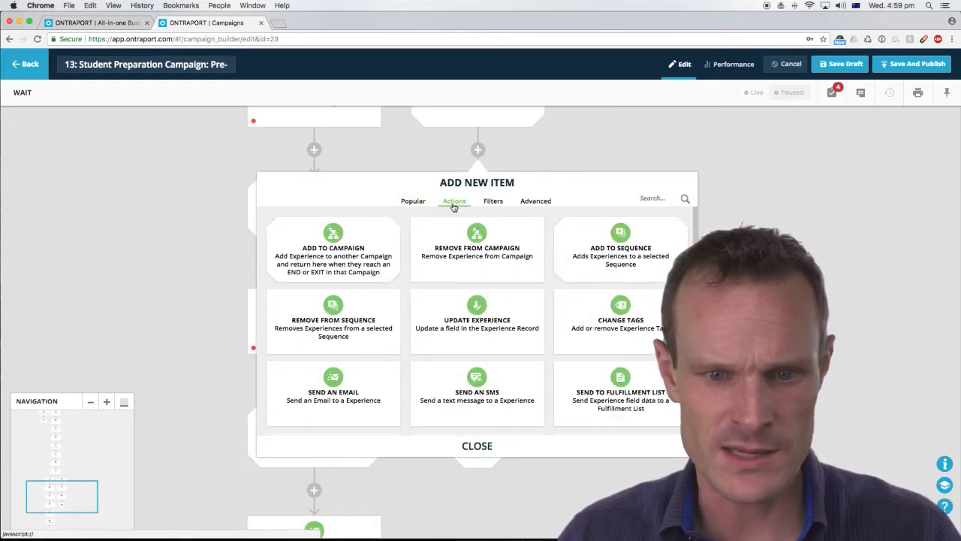
click(494, 315)
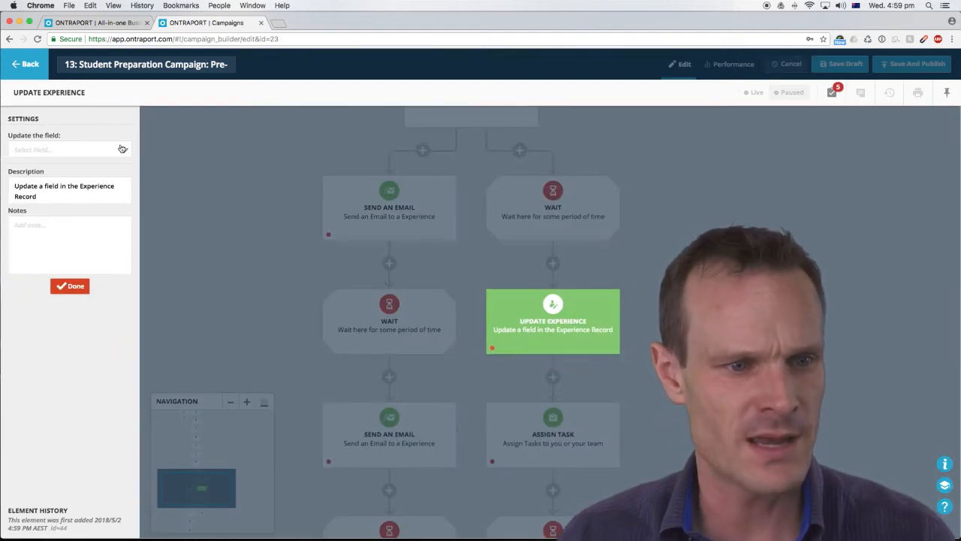
Step: Configure the Update Experience element to set the Experience Status field to Completed
click(120, 149)
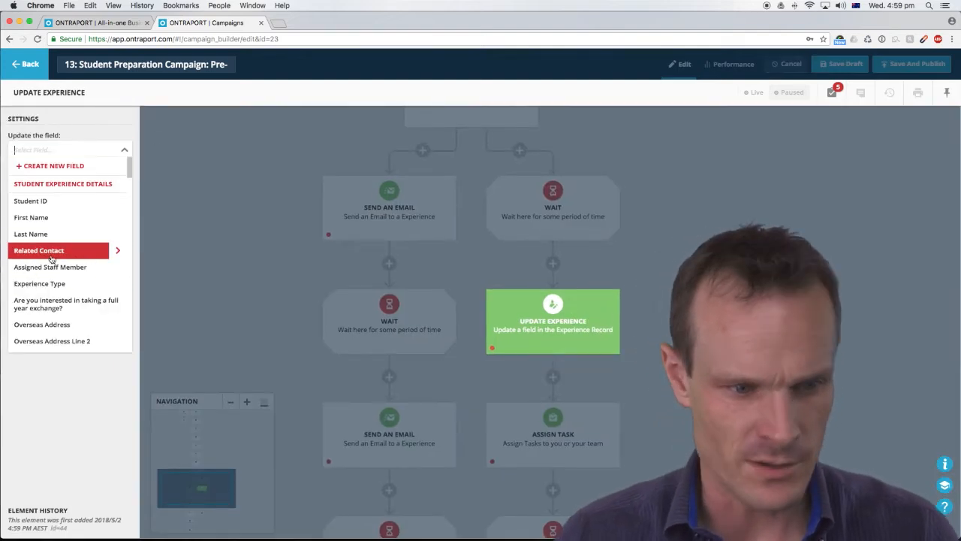
text(stat)
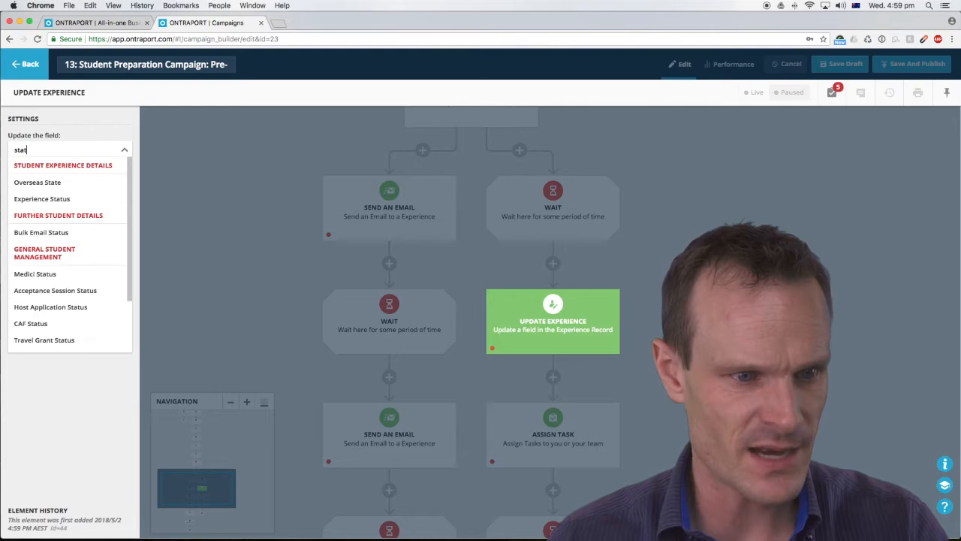
click(41, 198)
click(42, 201)
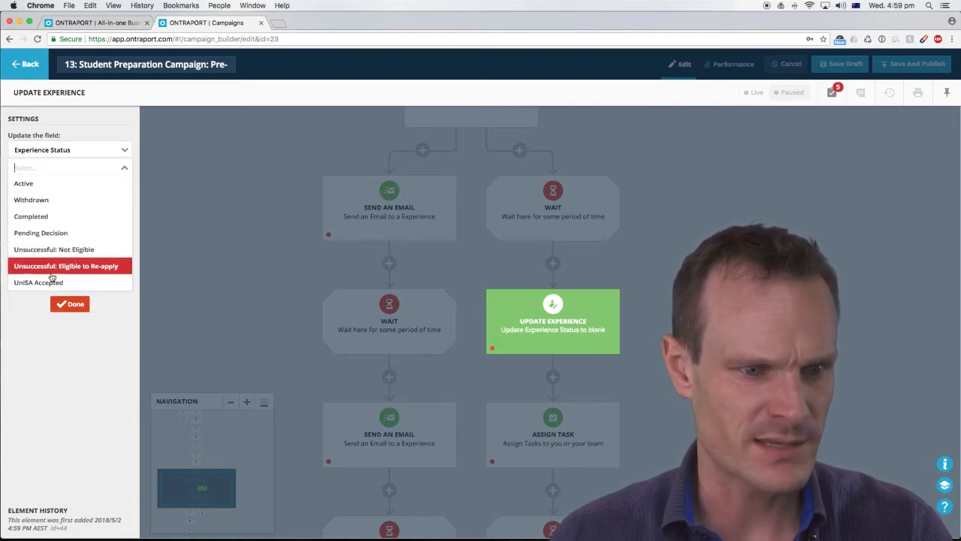
click(40, 223)
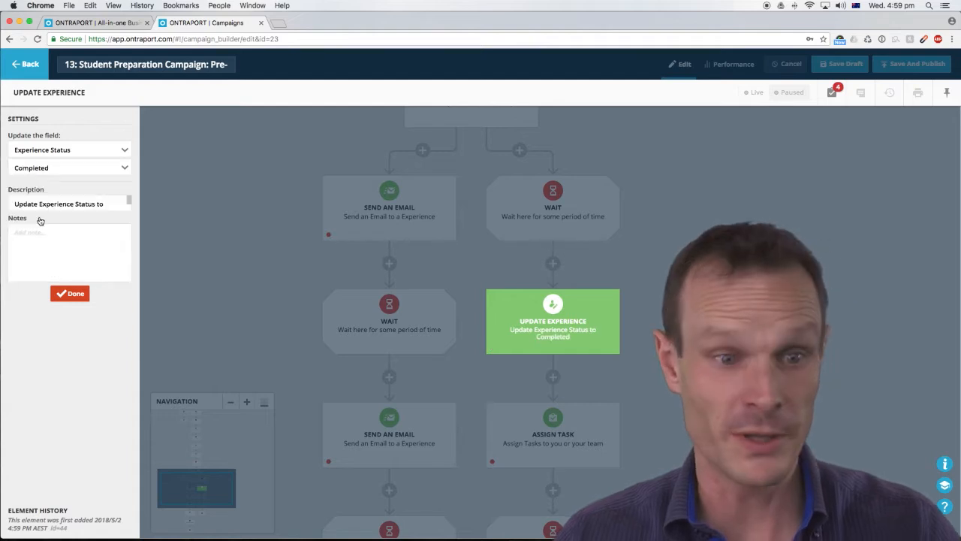
click(79, 294)
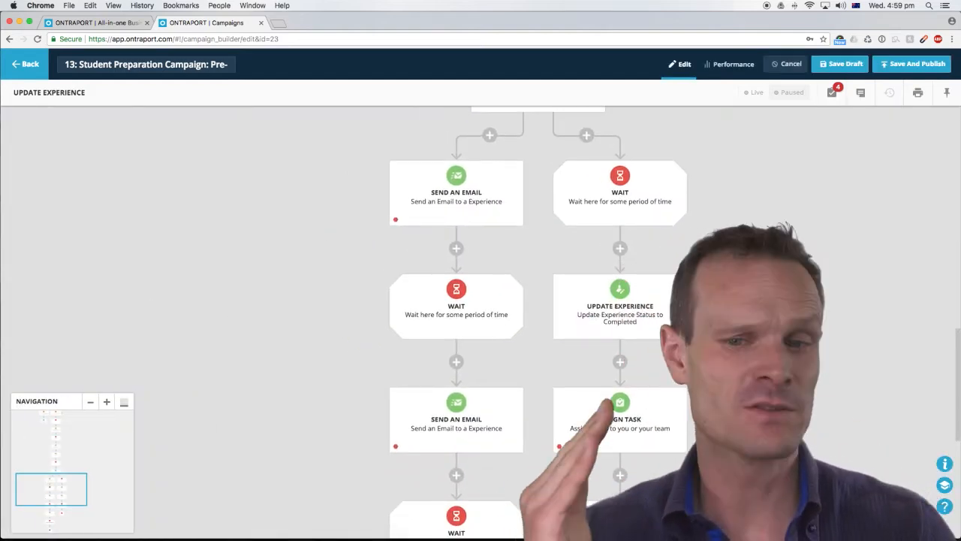
Step: Review both fork branches down to their ends and inspect the trigger and conditions of the Experience is updated element
scroll(538, 322, down, 3)
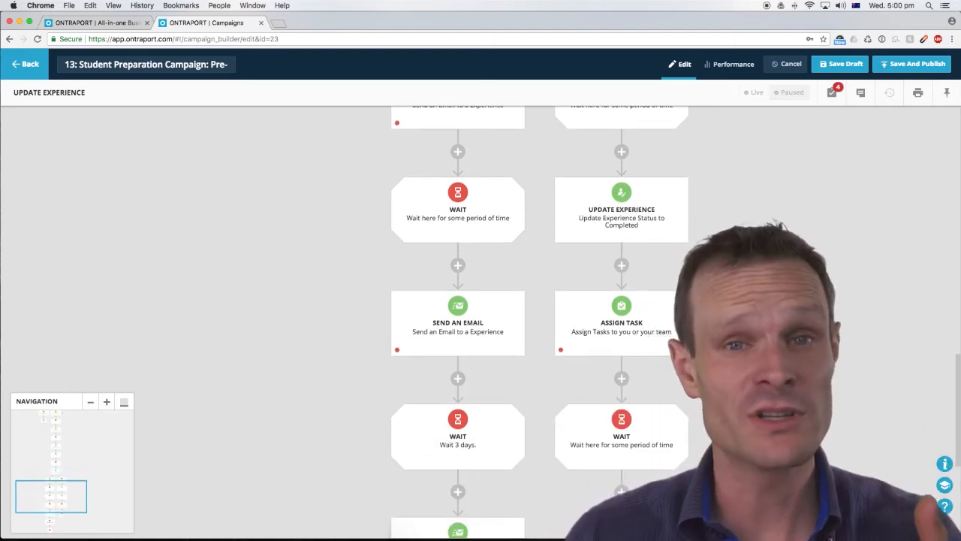
scroll(539, 323, left, 1)
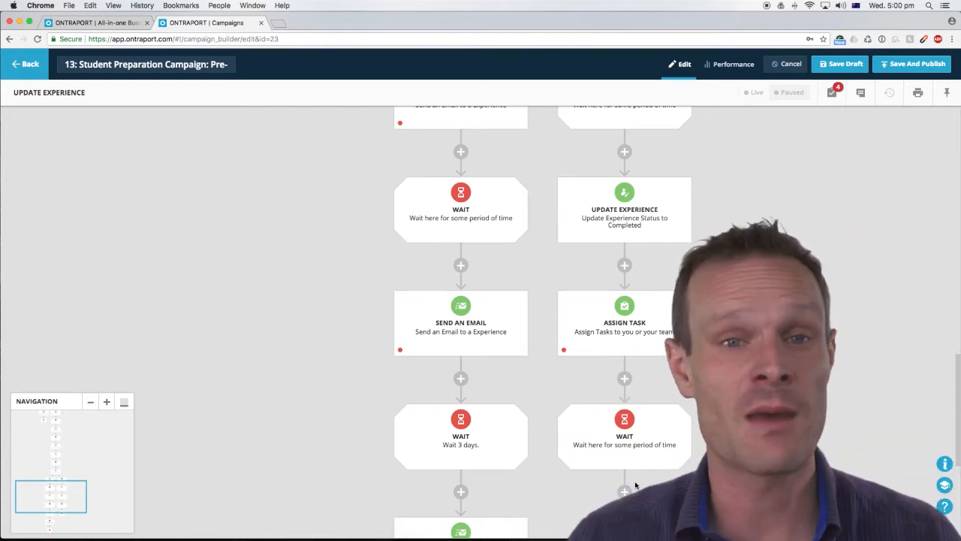
scroll(480, 322, down, 3)
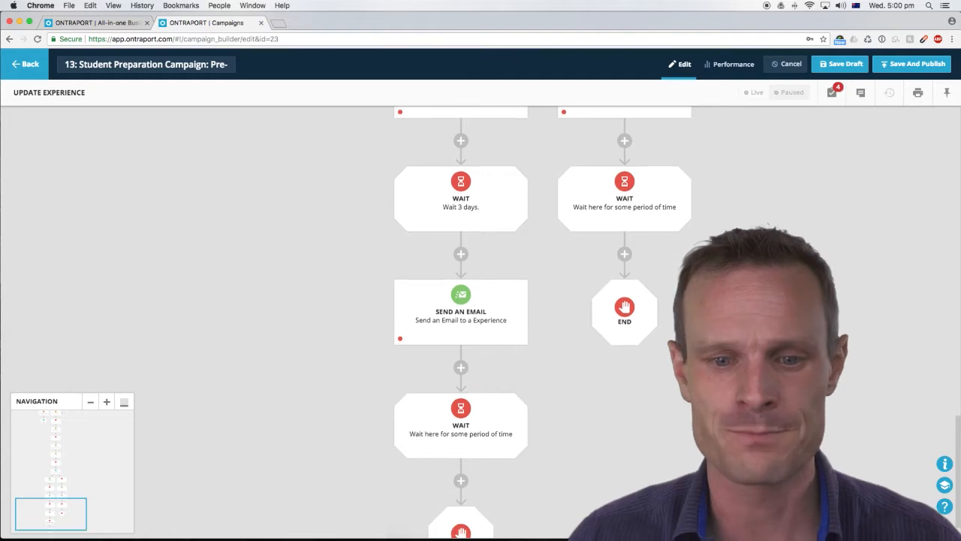
scroll(481, 323, up, 3)
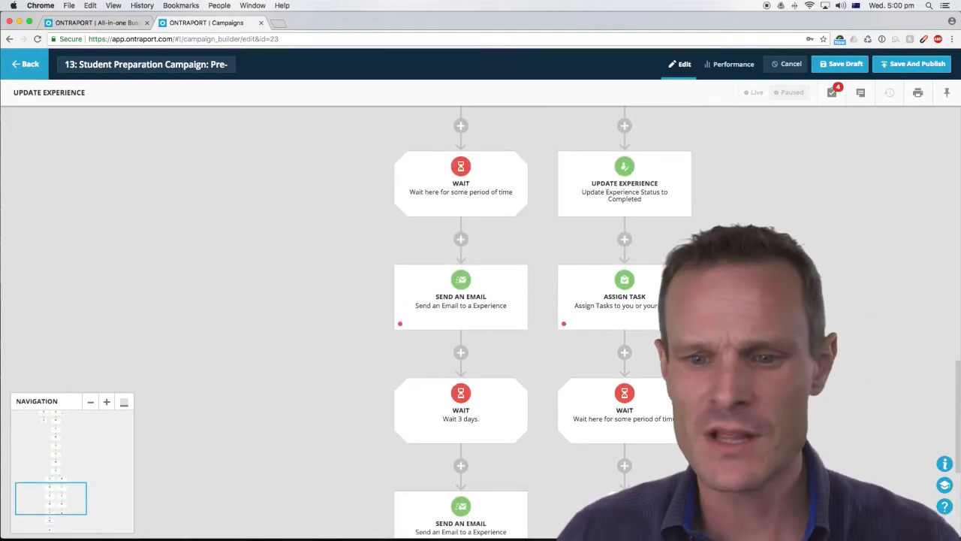
scroll(481, 323, down, 3)
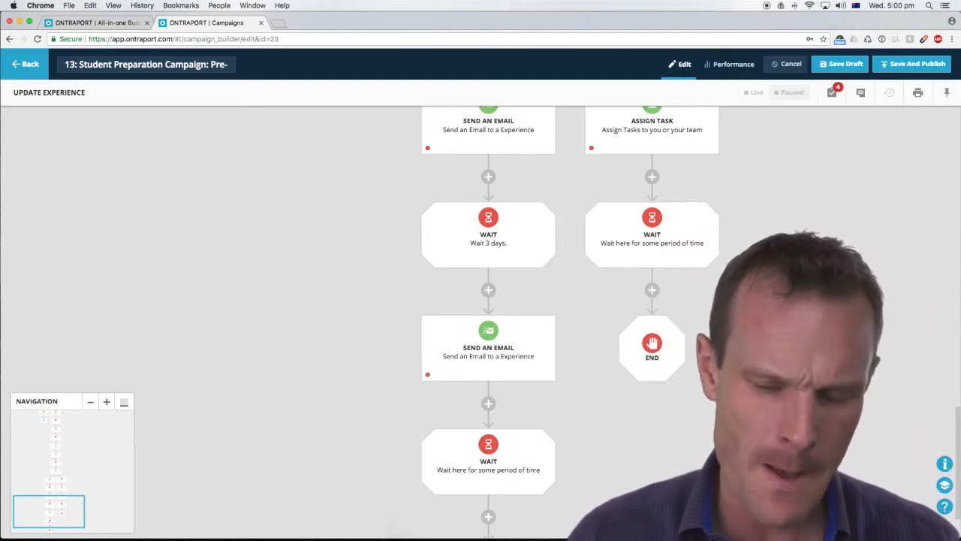
scroll(480, 323, up, 10)
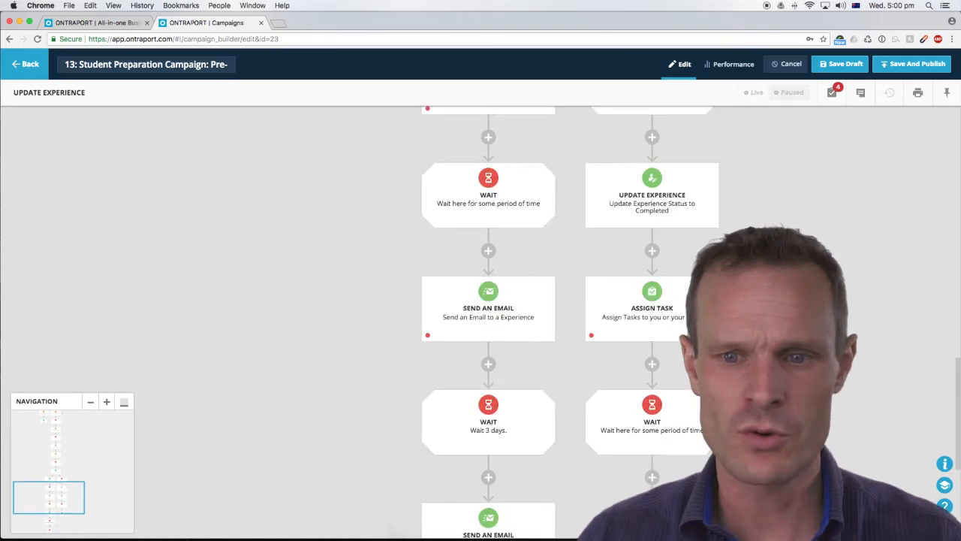
scroll(480, 323, down, 2)
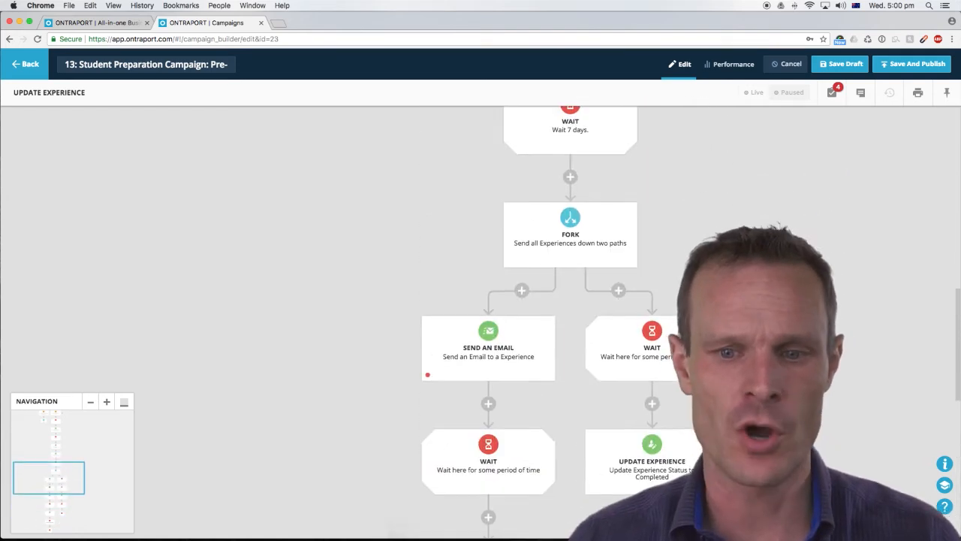
drag(57, 478, 60, 427)
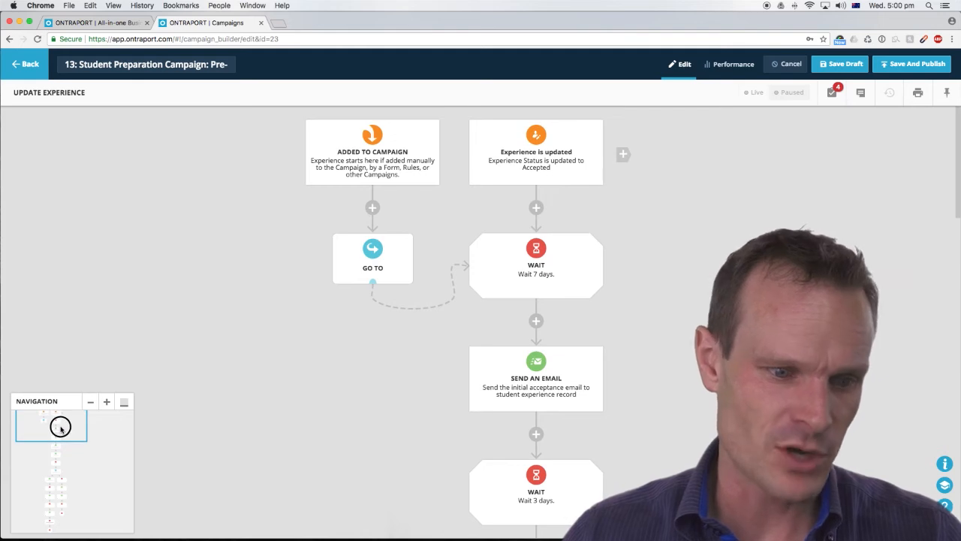
click(528, 146)
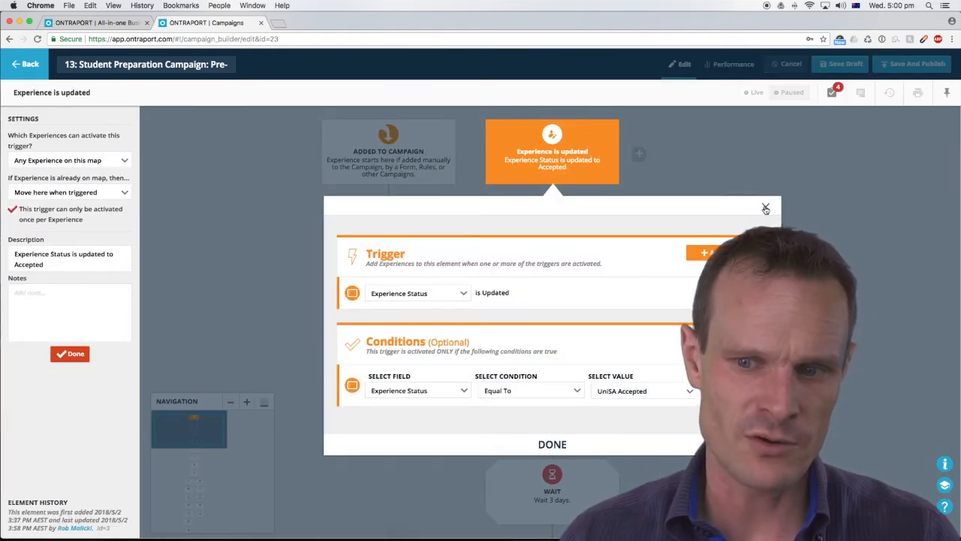
click(765, 209)
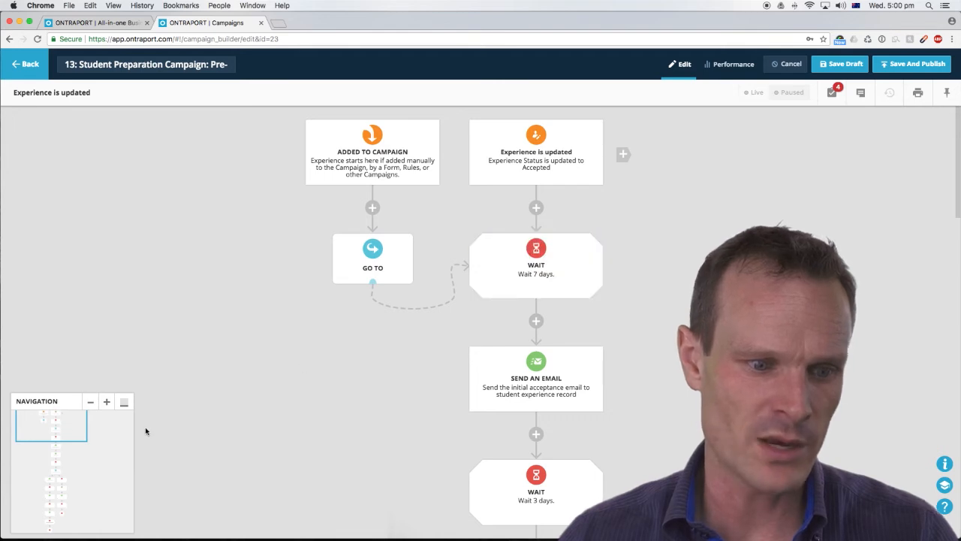
Step: Delete only the END element that closes the fork's email branch
drag(65, 421, 70, 507)
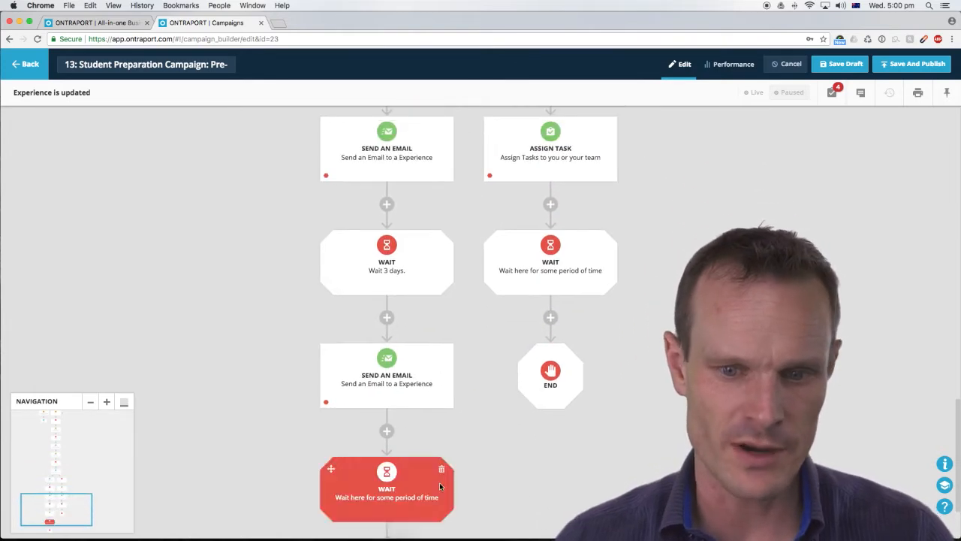
scroll(648, 318, up, 5)
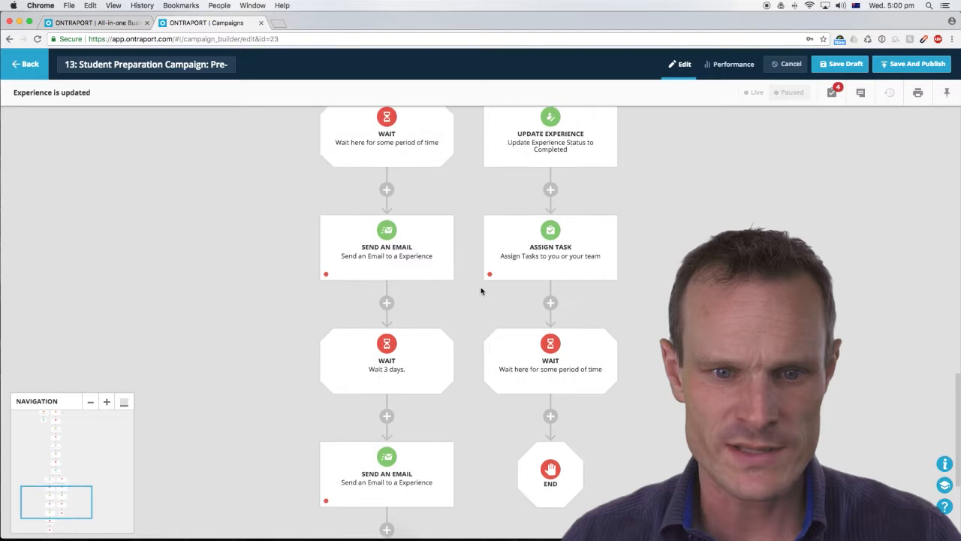
scroll(412, 389, down, 3)
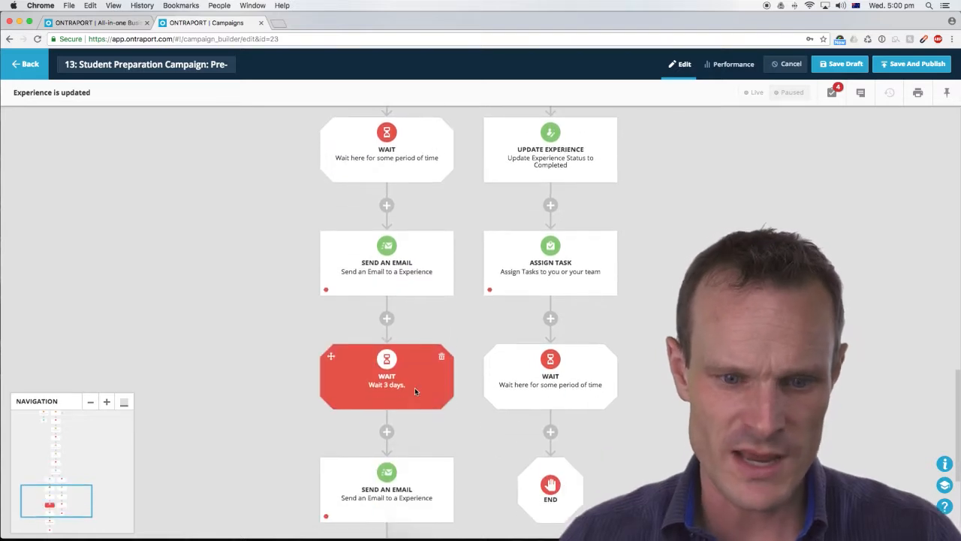
scroll(423, 382, down, 5)
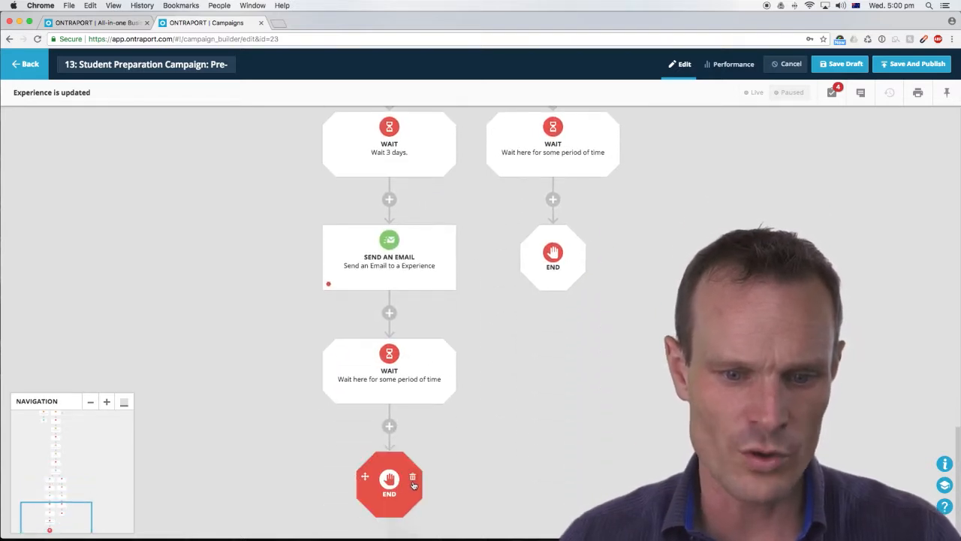
click(412, 482)
click(436, 225)
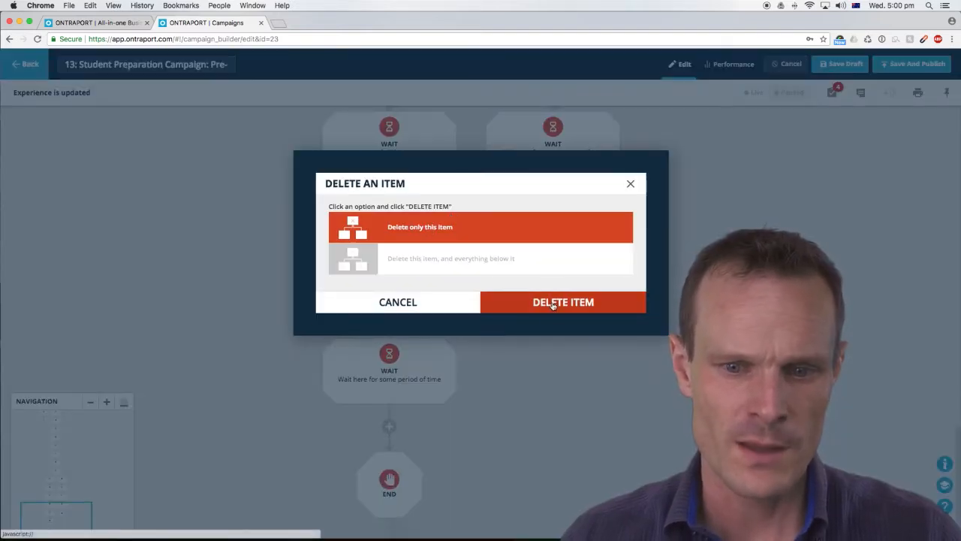
click(552, 304)
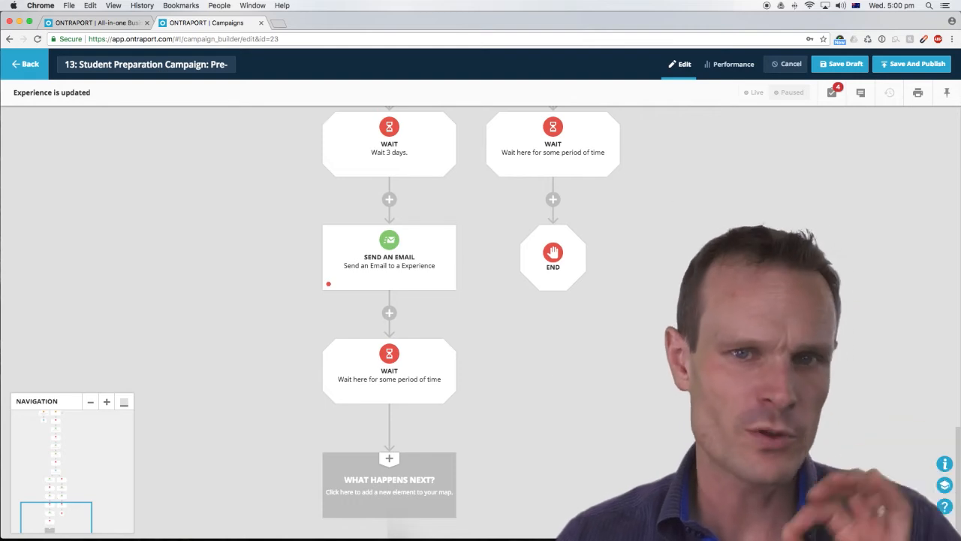
Step: Add a Goal element after the last Wait on the email branch and open its settings
scroll(389, 323, up, 6)
scroll(389, 322, down, 8)
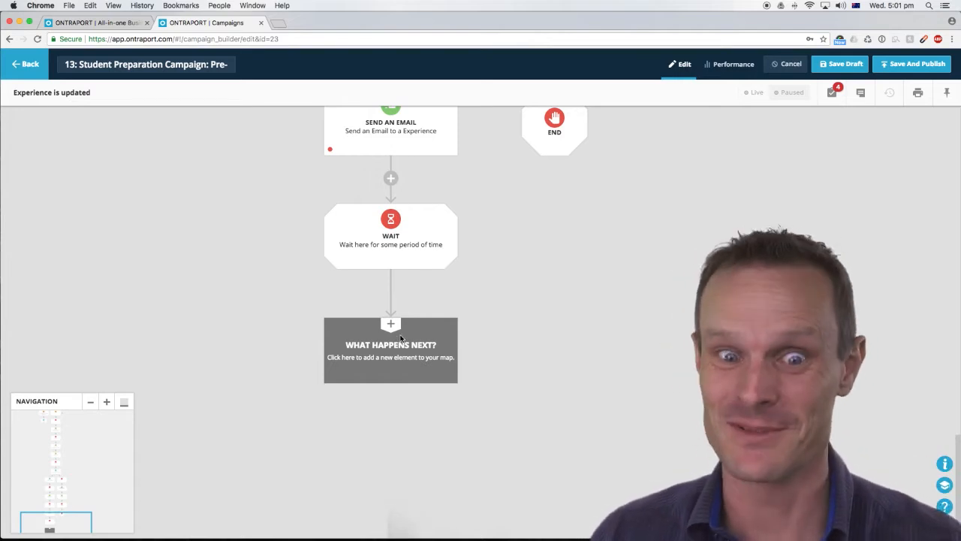
click(391, 344)
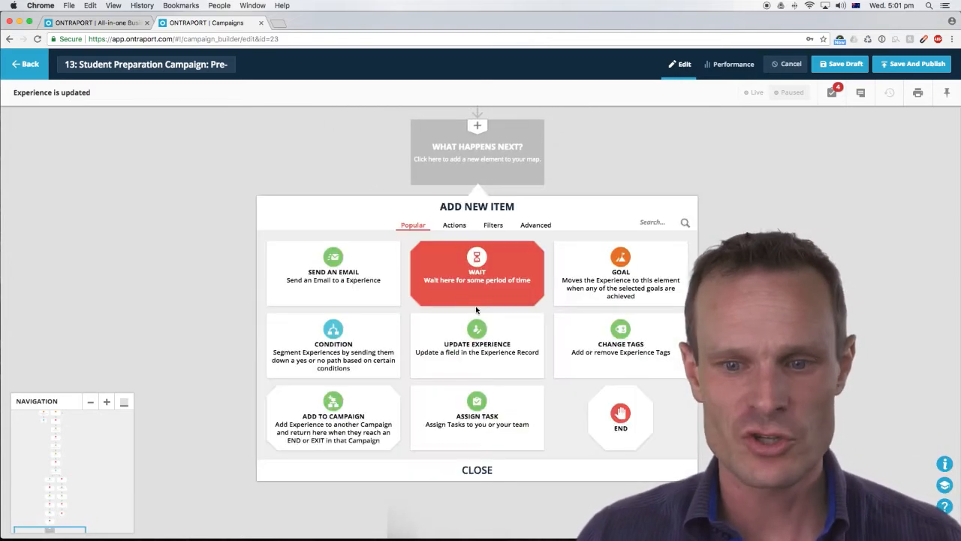
click(624, 274)
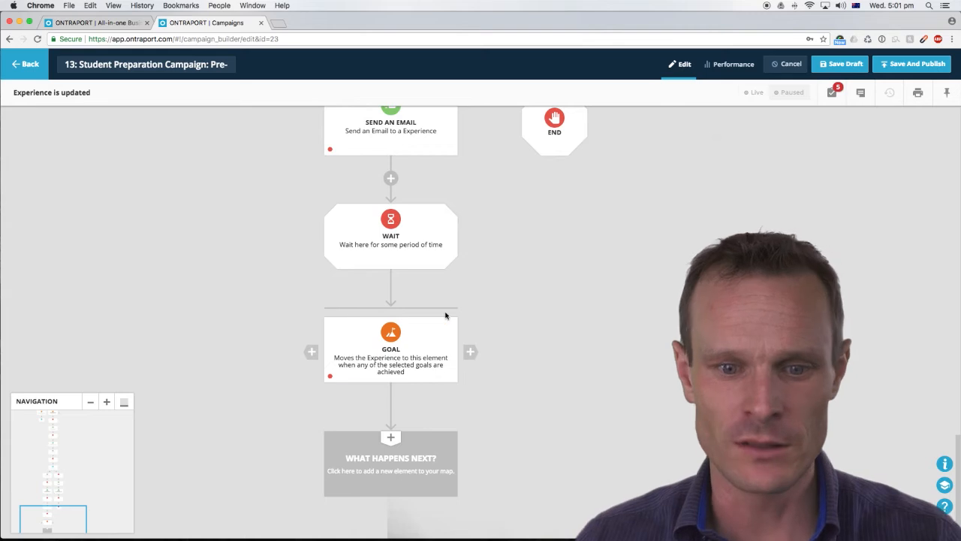
click(411, 369)
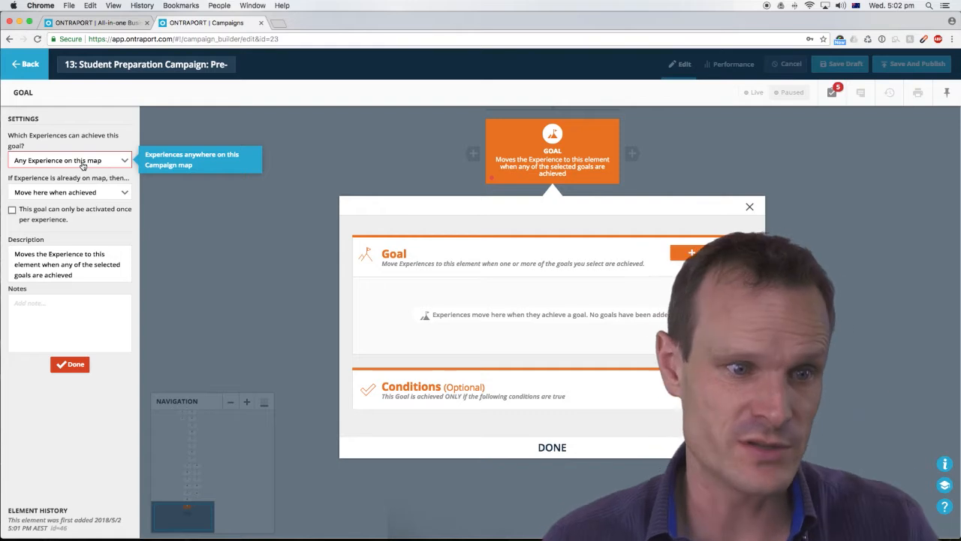
Step: Limit the goal to Only Experiences on previous Wait and close its settings
click(83, 165)
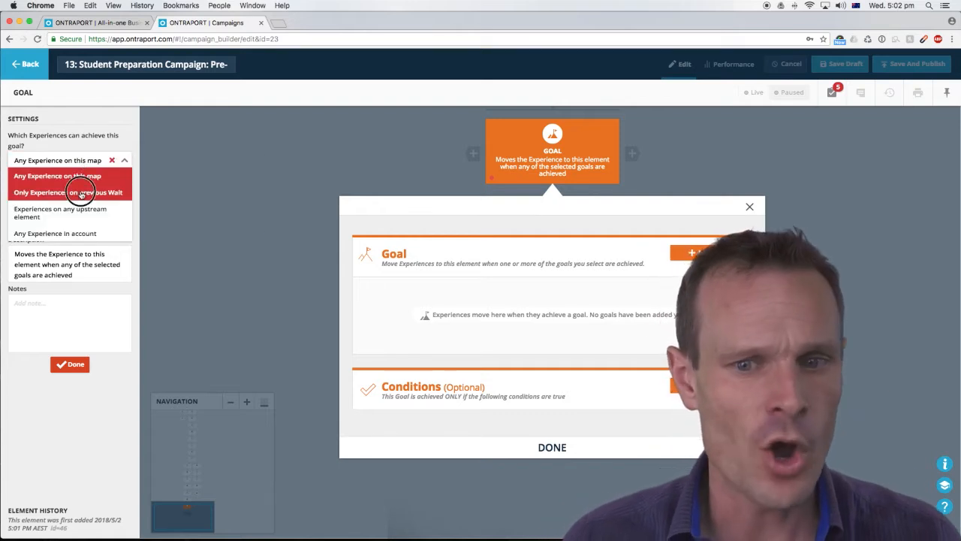
click(81, 193)
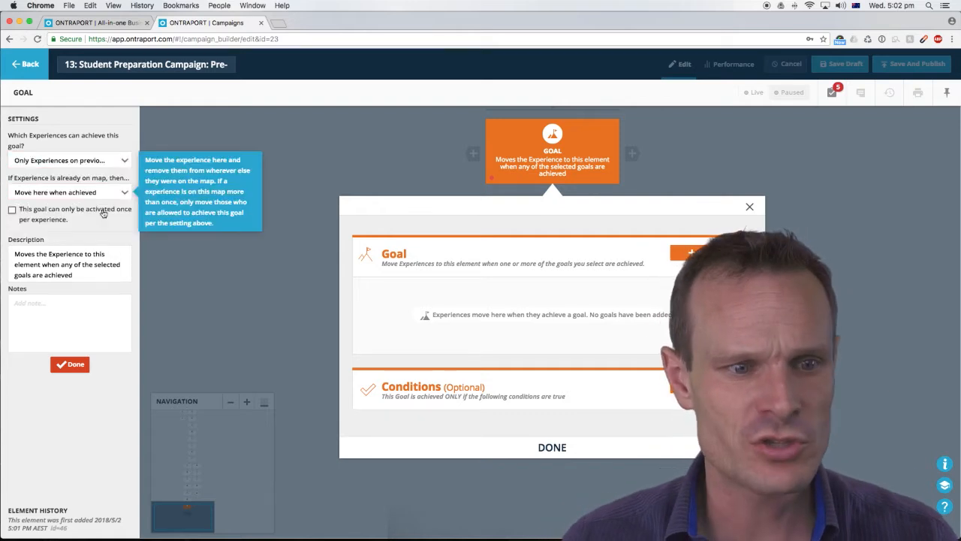
click(749, 213)
Step: Reopen the Goal element at the end of the email branch and let Experiences on any upstream element achieve it
scroll(537, 279, up, 5)
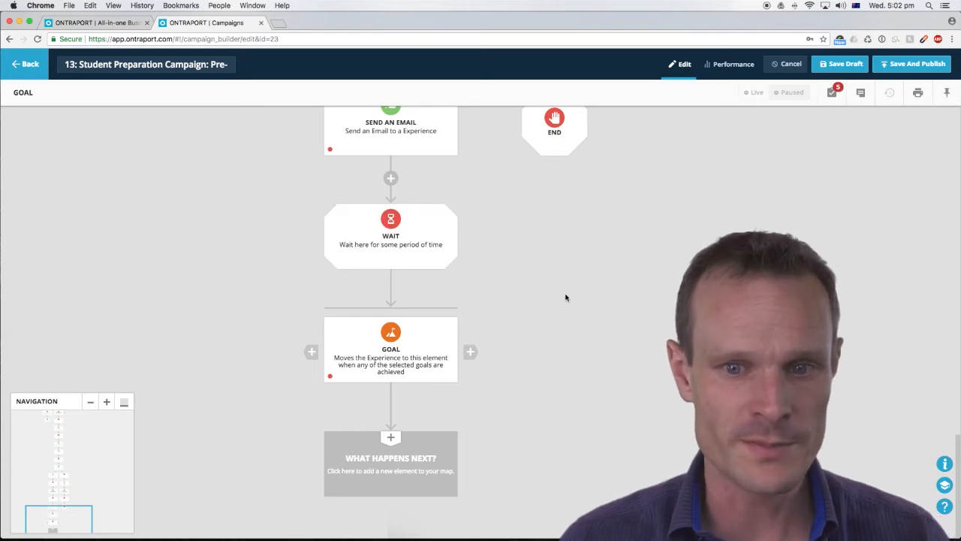
scroll(566, 296, up, 5)
scroll(502, 141, up, 5)
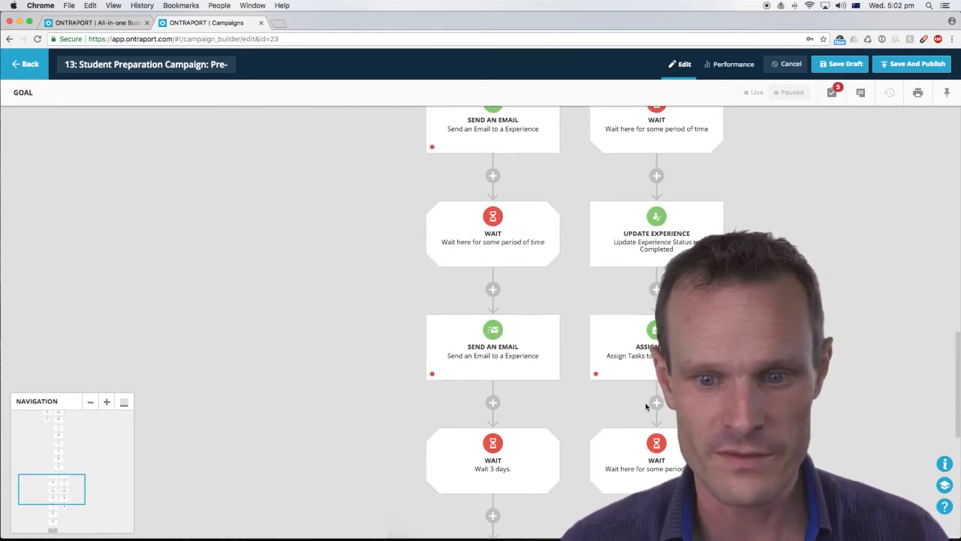
scroll(581, 394, down, 6)
scroll(582, 394, down, 2)
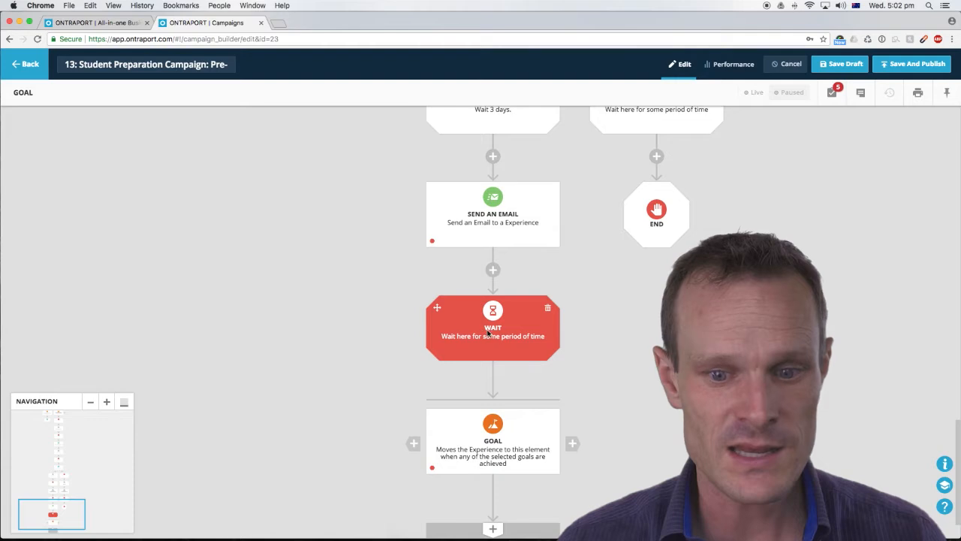
mouse_move(492, 441)
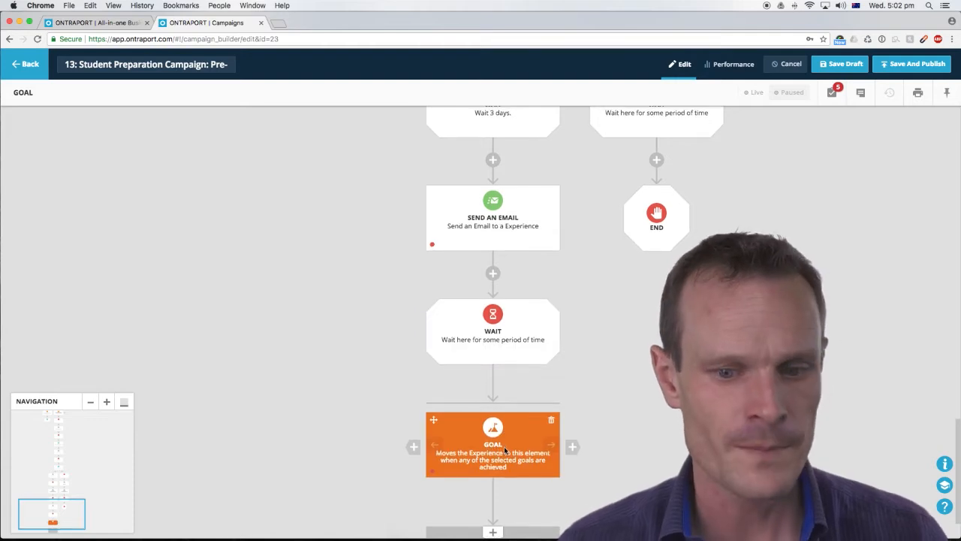
click(504, 443)
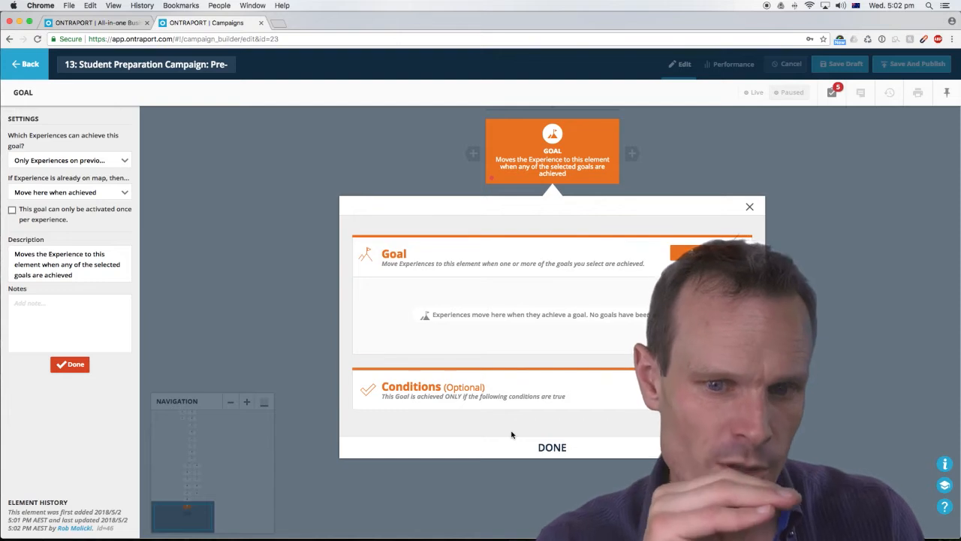
mouse_move(123, 156)
click(54, 160)
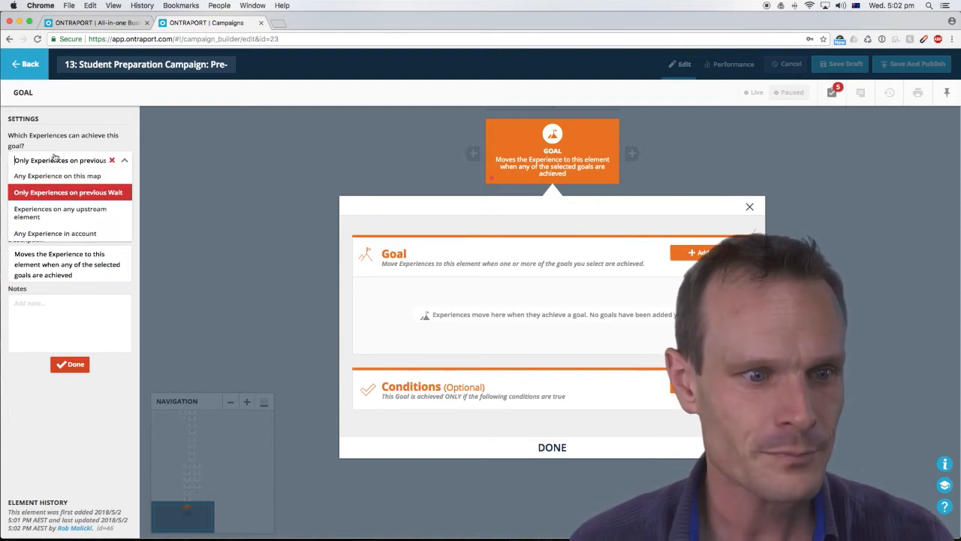
click(88, 218)
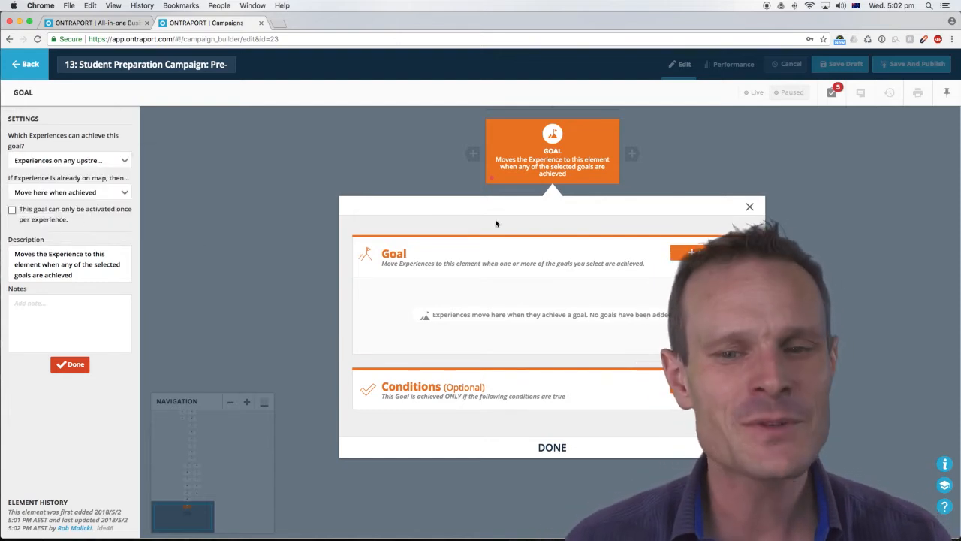
click(681, 170)
Step: Examine the elements upstream of the goal, from the email branch through the fork to the Wait 3 days element above it
scroll(599, 348, up, 3)
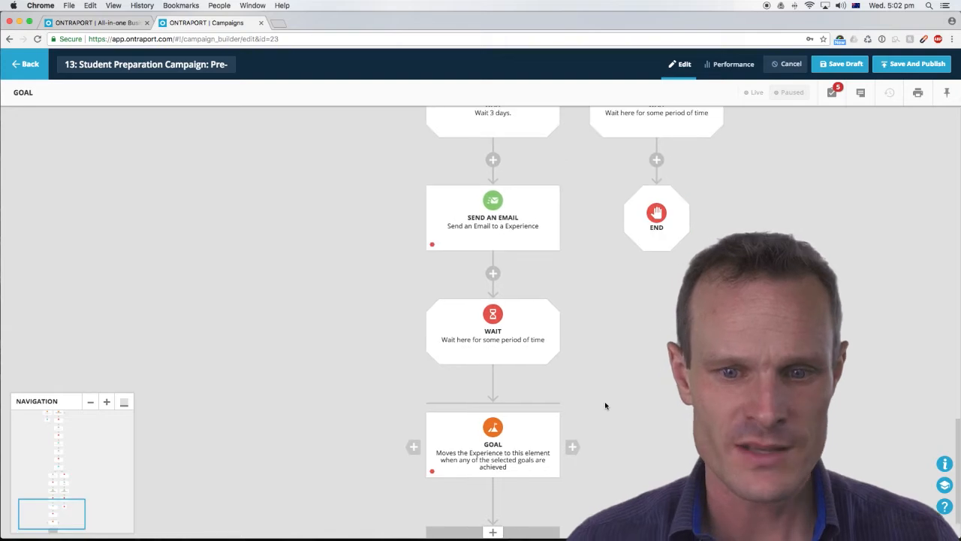
scroll(604, 401, up, 5)
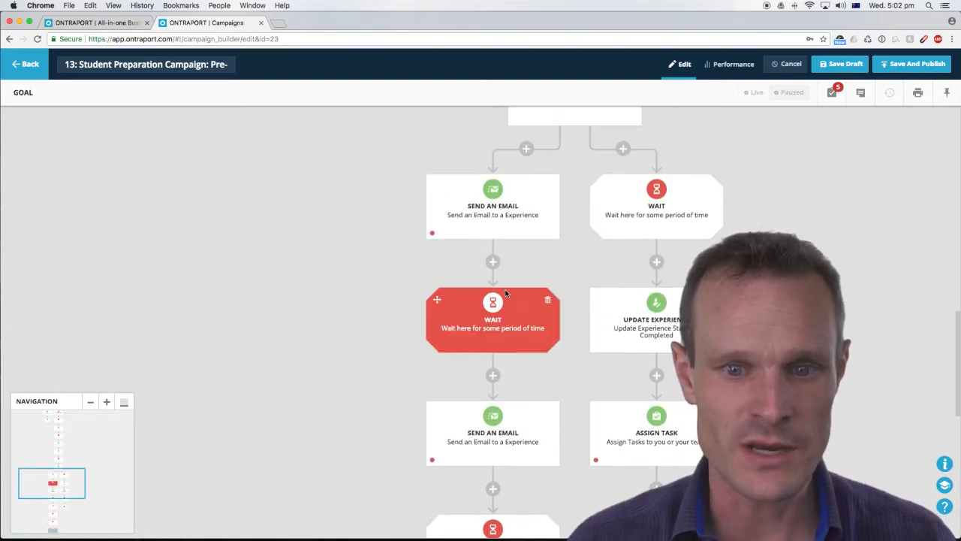
scroll(508, 270, up, 1)
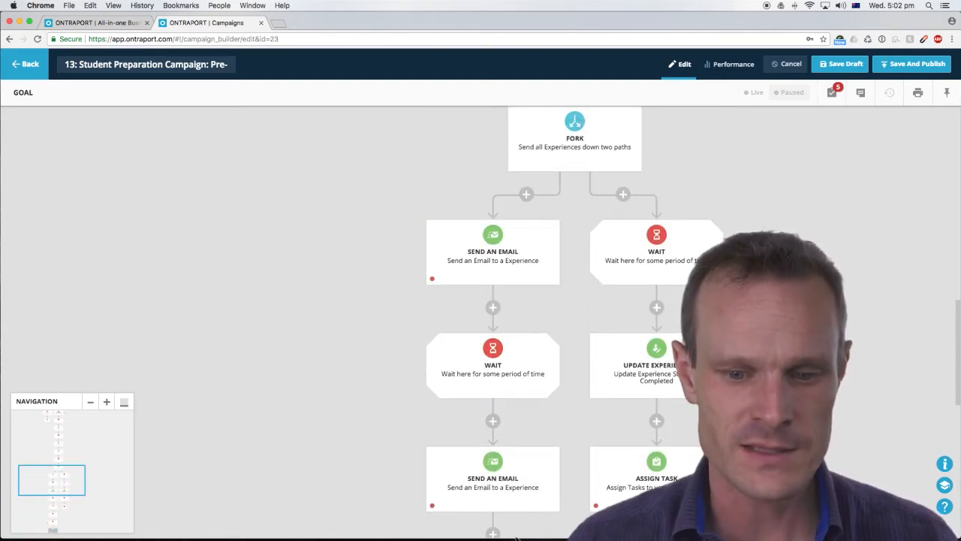
scroll(532, 483, down, 6)
scroll(528, 451, up, 6)
scroll(527, 454, up, 10)
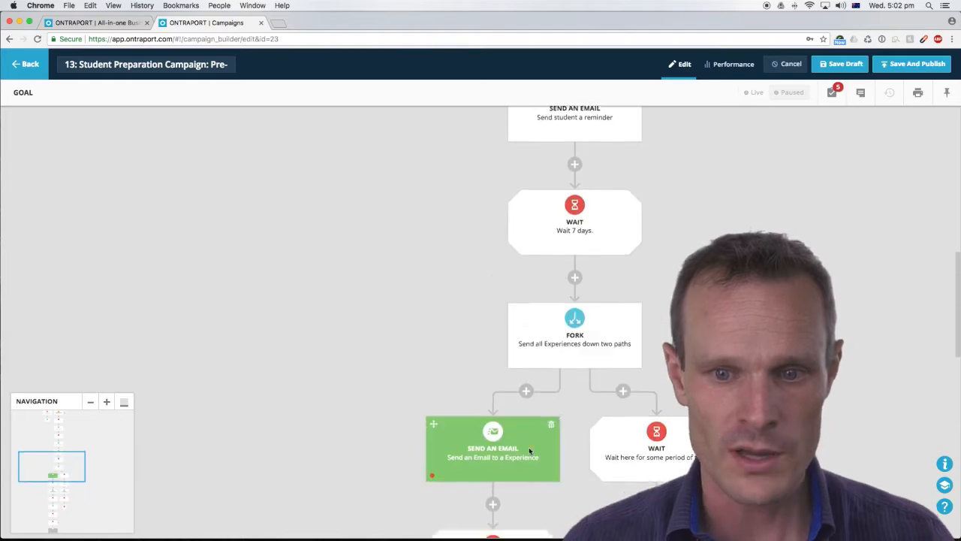
scroll(575, 255, up, 1)
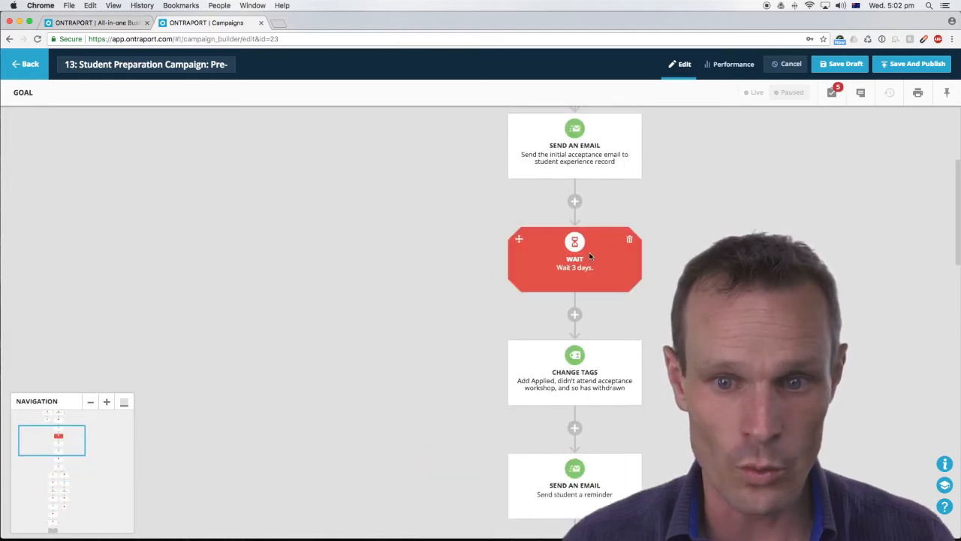
scroll(579, 203, down, 10)
scroll(582, 214, down, 1)
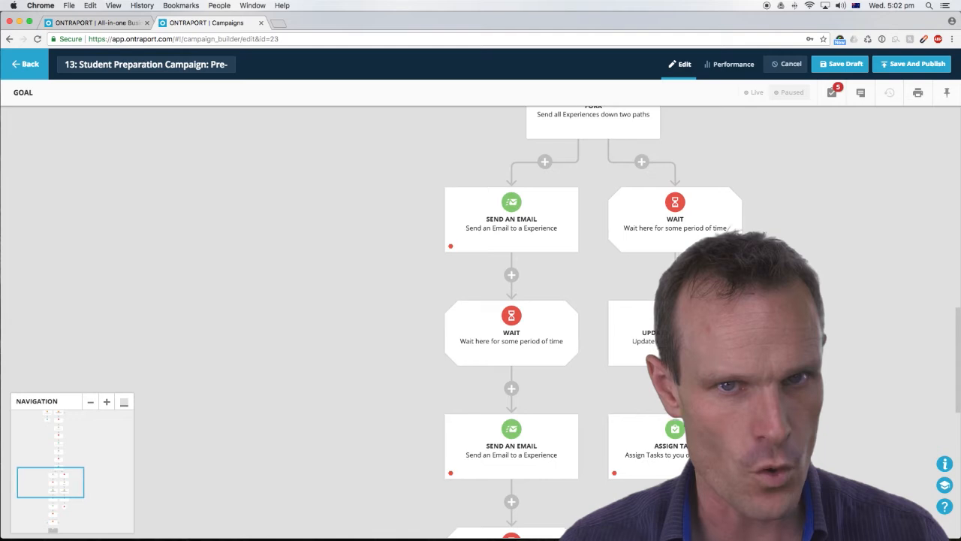
scroll(633, 481, down, 3)
scroll(536, 469, down, 3)
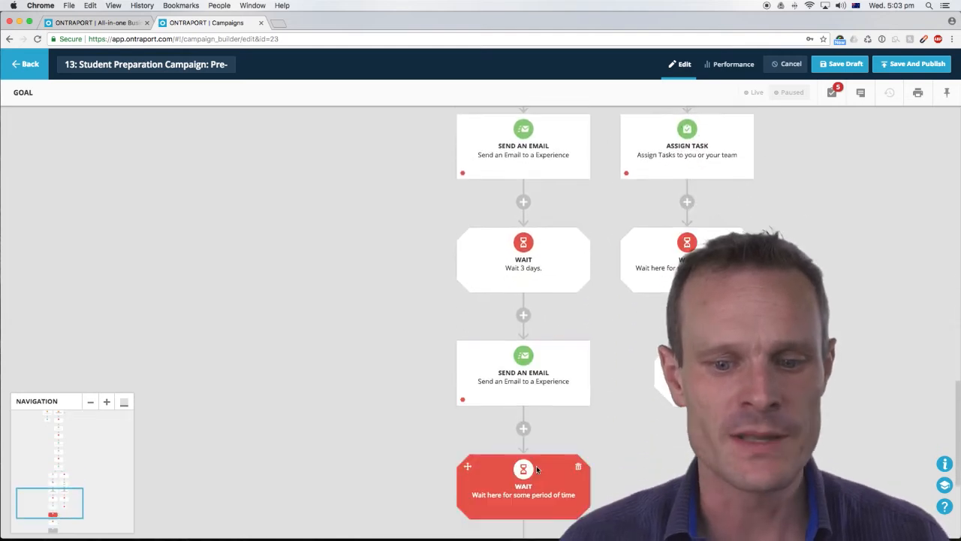
Step: Set the goal to Any Experience in account with Add here again when achieved, and restrict activation to once per experience
click(506, 435)
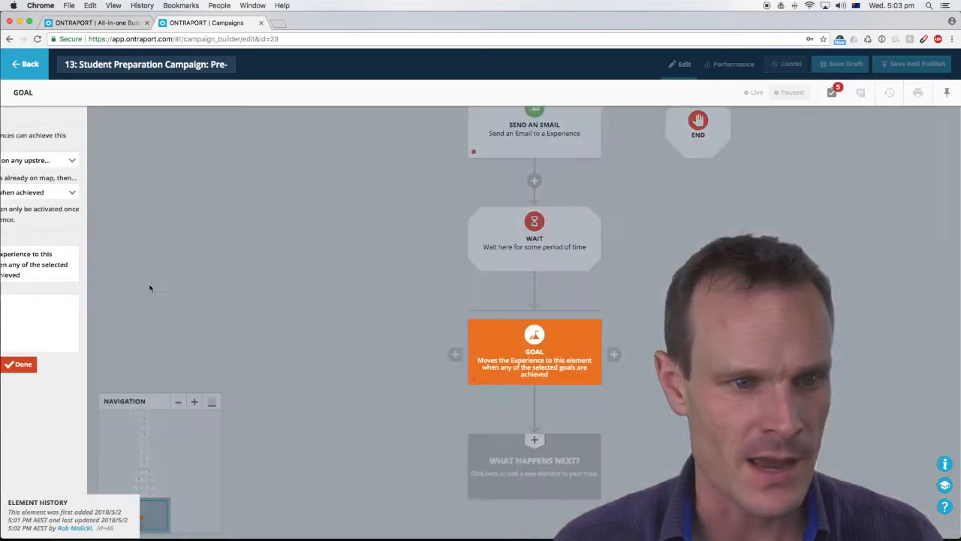
click(62, 161)
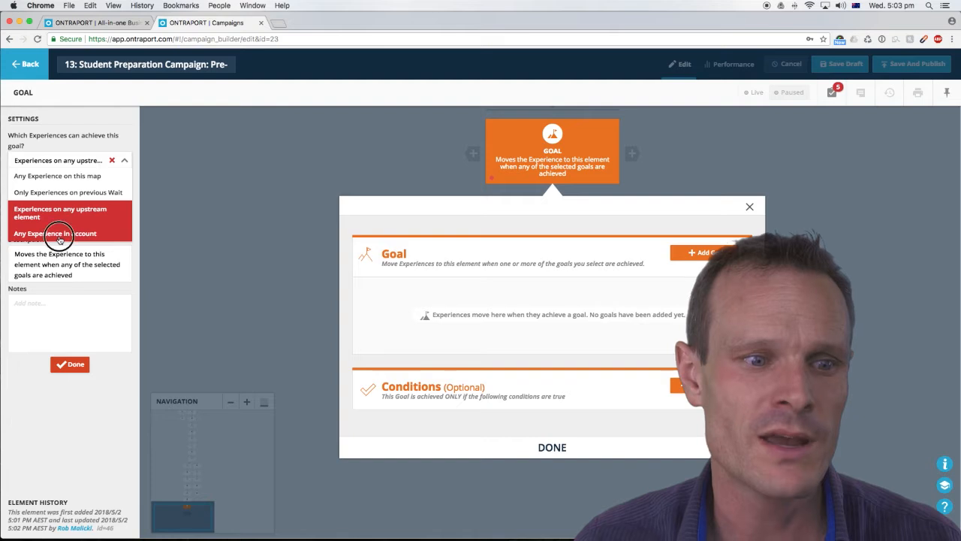
click(60, 234)
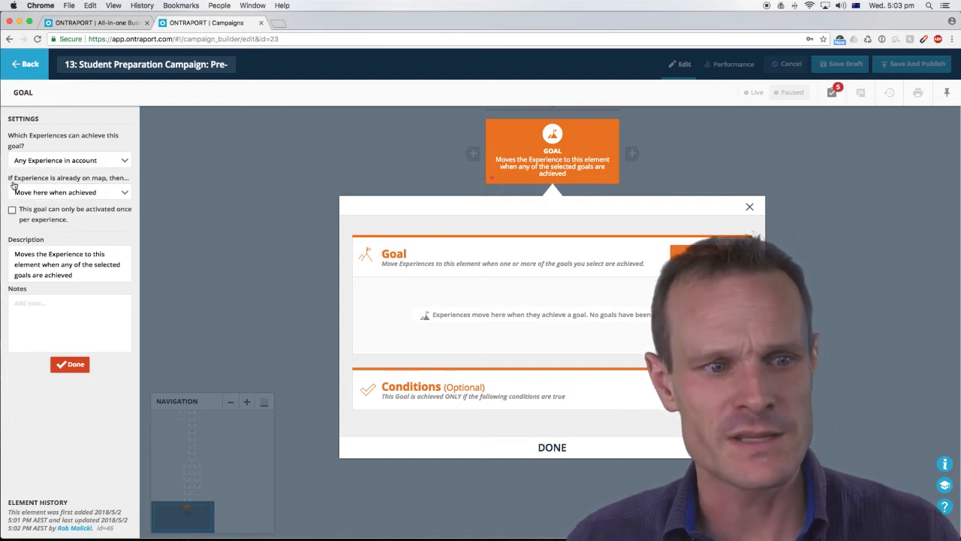
click(75, 192)
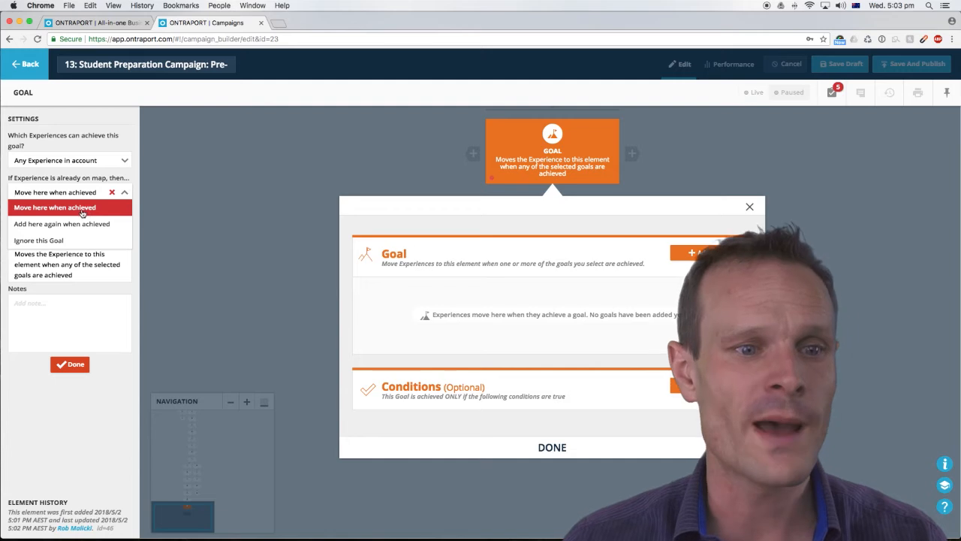
click(79, 225)
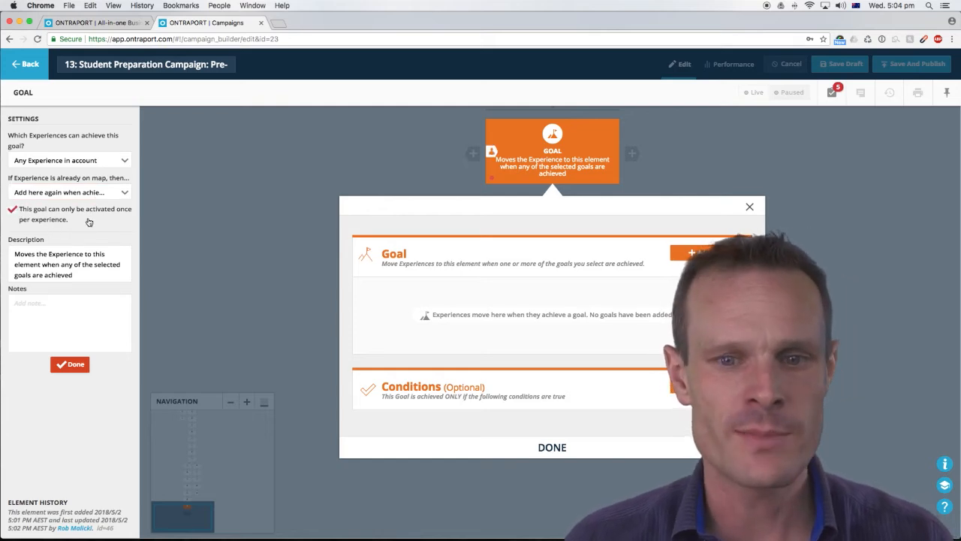
click(13, 210)
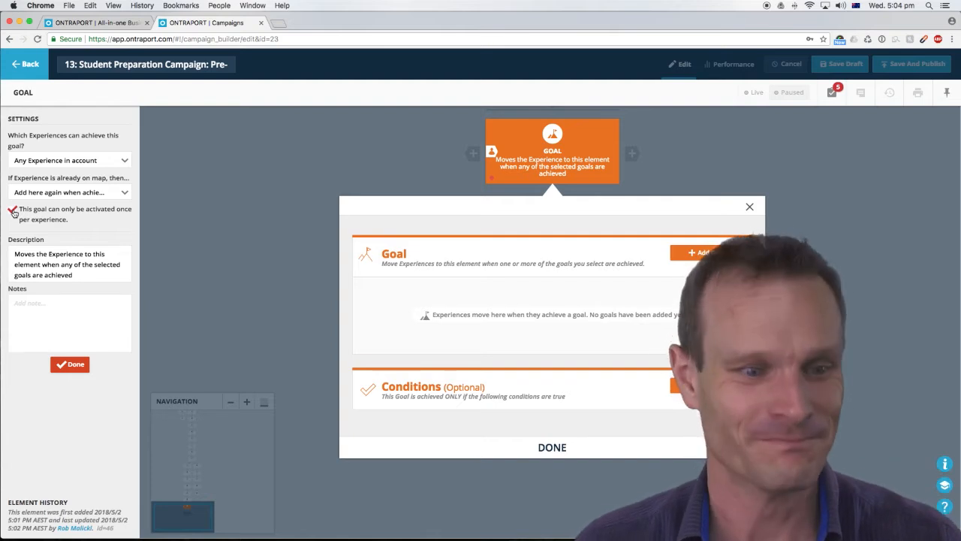
Step: Set the goal to Any Experience on this map with Move here when achieved, remove the once-per-experience limit, and close the settings
click(69, 160)
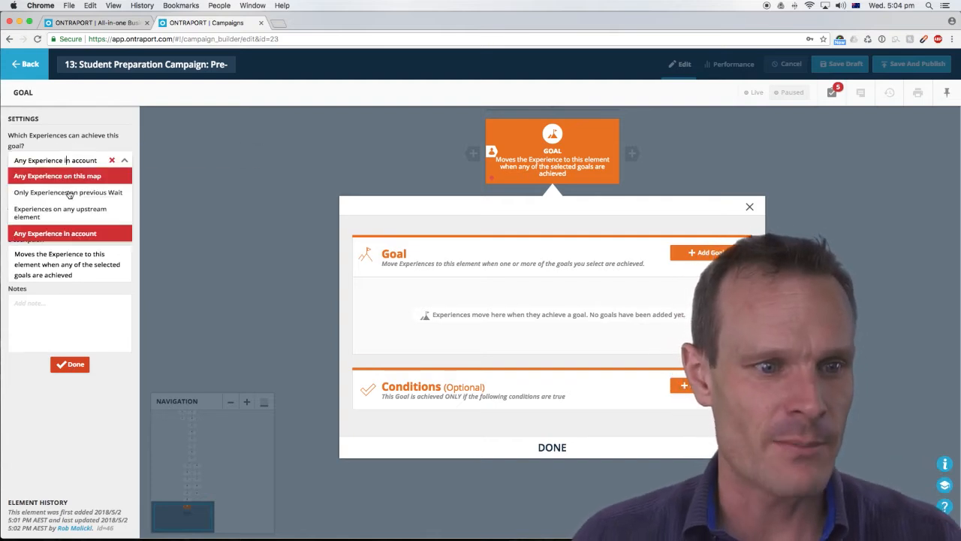
click(73, 181)
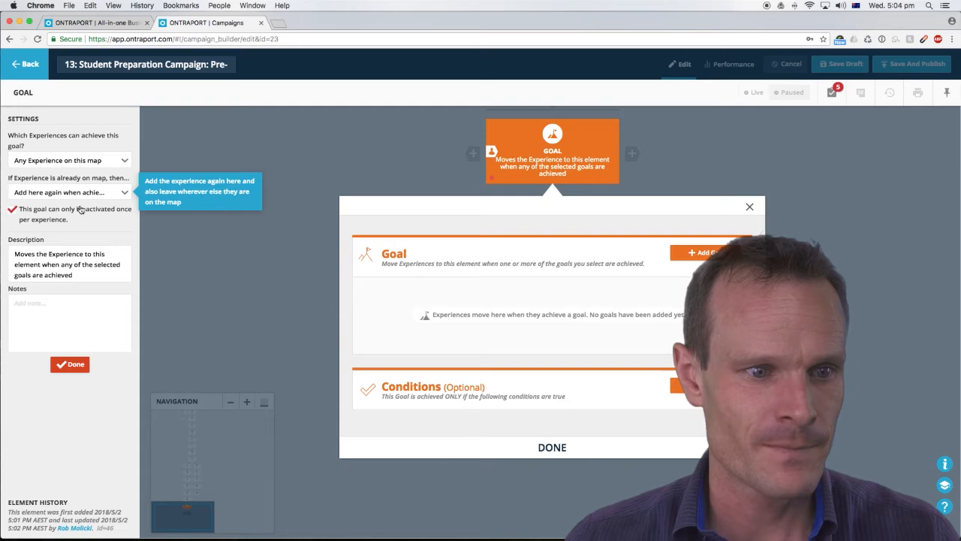
click(74, 192)
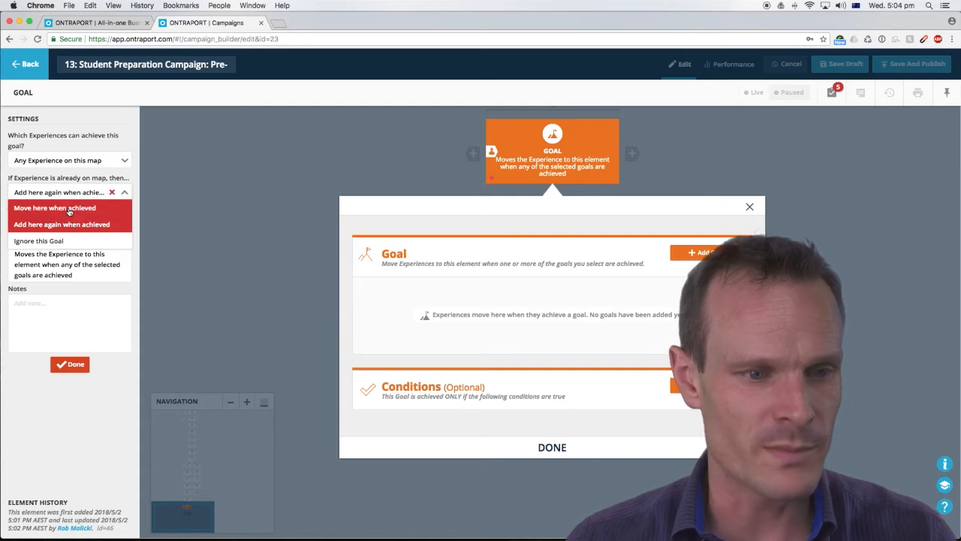
click(70, 209)
click(20, 211)
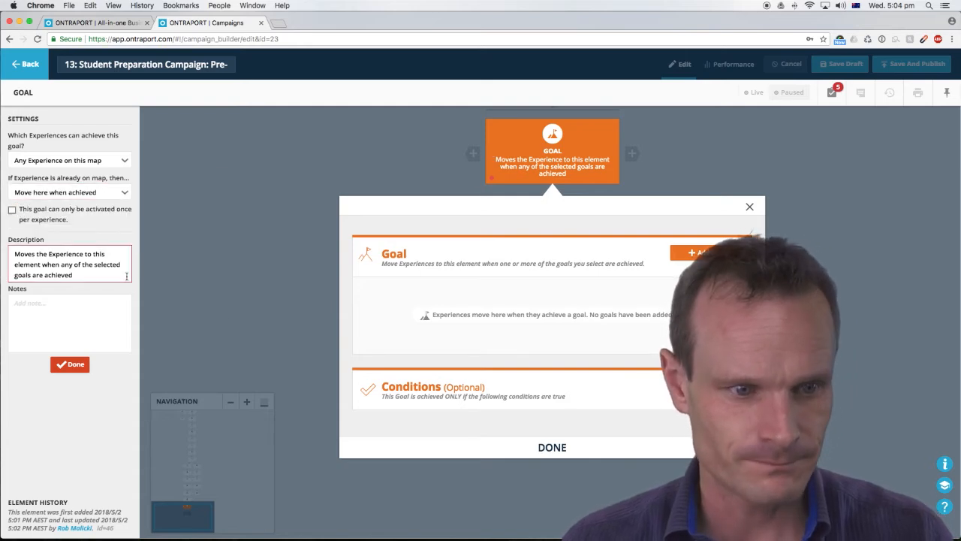
click(73, 365)
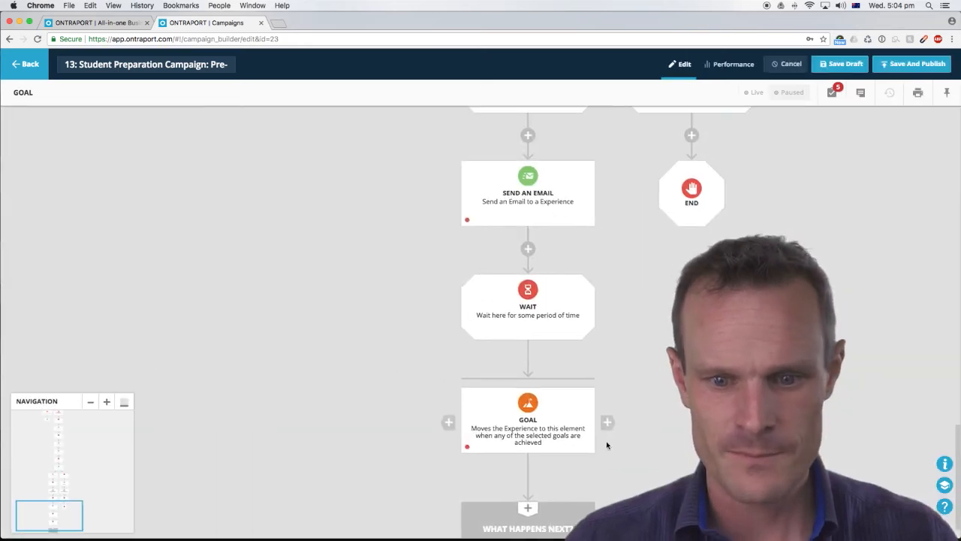
Step: Reopen the Goal element and add the goal A field is updated
click(520, 424)
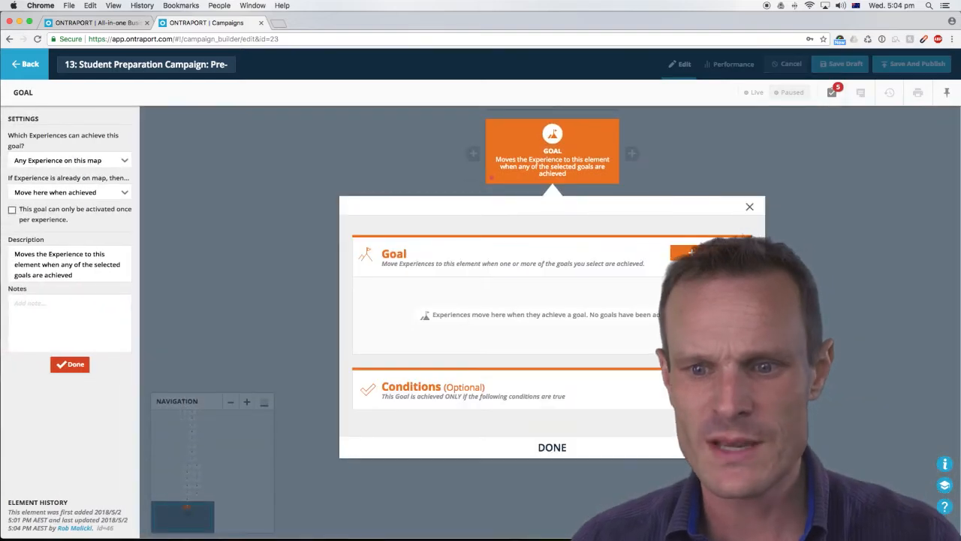
click(710, 253)
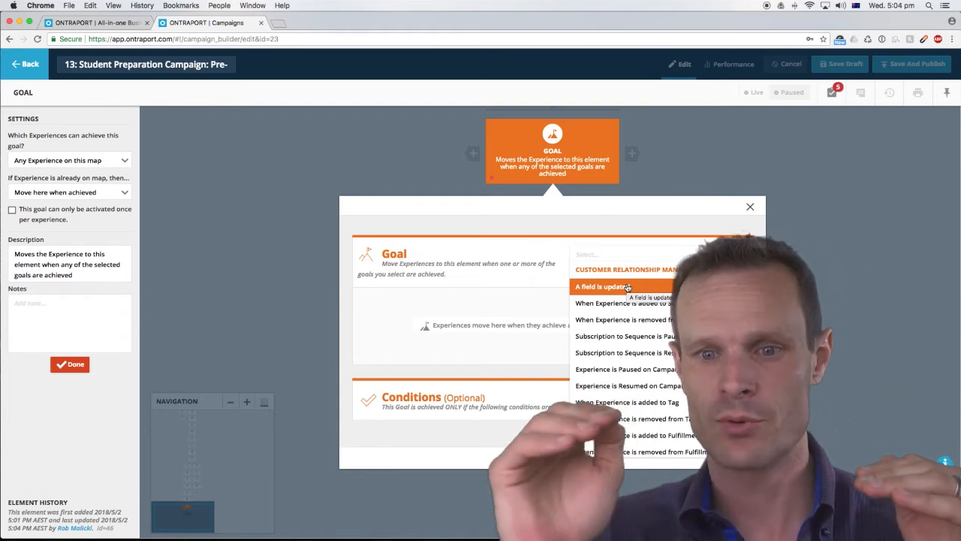
click(627, 288)
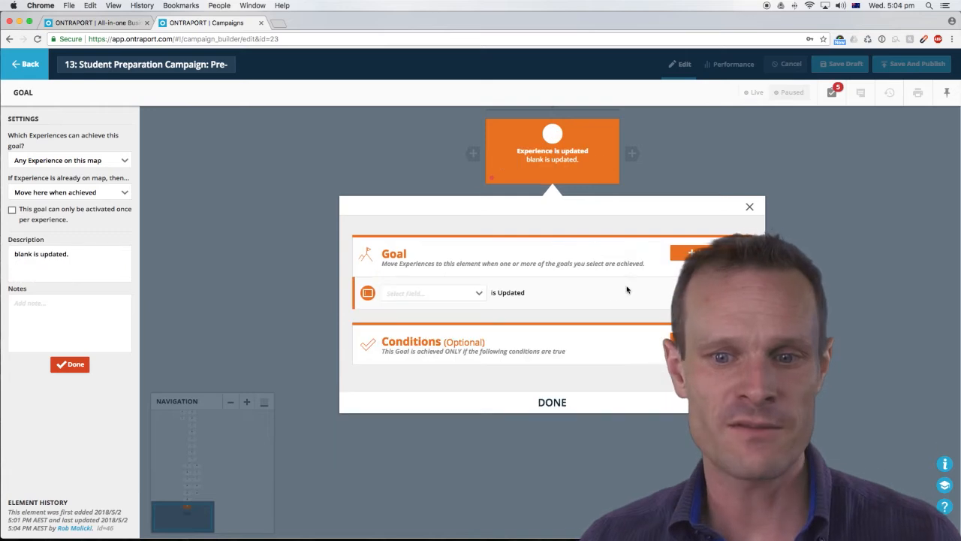
Step: Choose Terms and Conditions as the field whose update achieves the goal
click(462, 298)
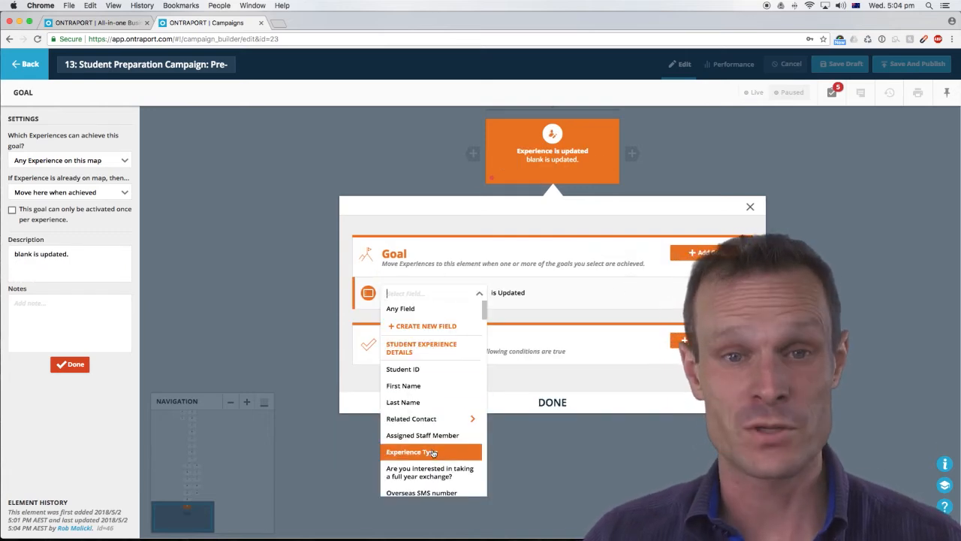
scroll(433, 452, down, 10)
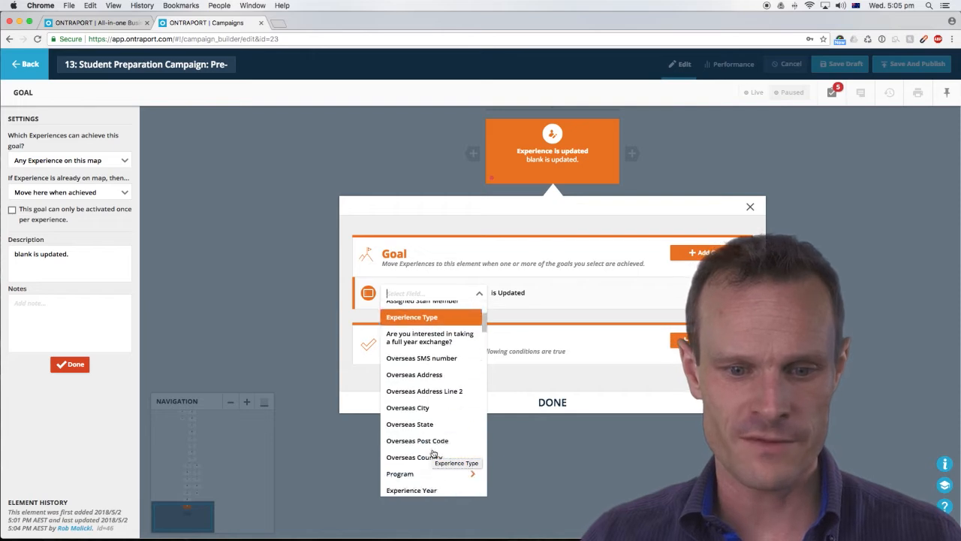
scroll(435, 452, down, 8)
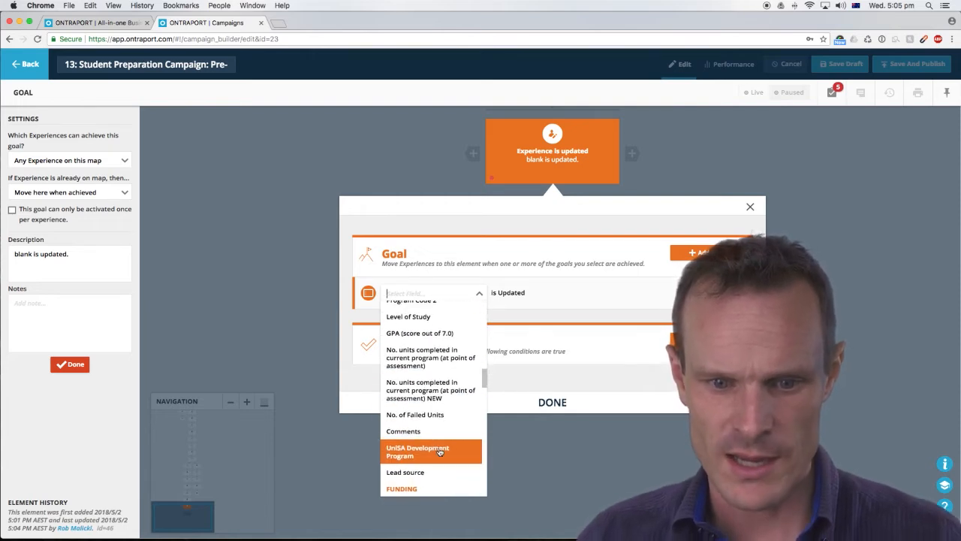
scroll(436, 452, down, 6)
scroll(437, 451, down, 6)
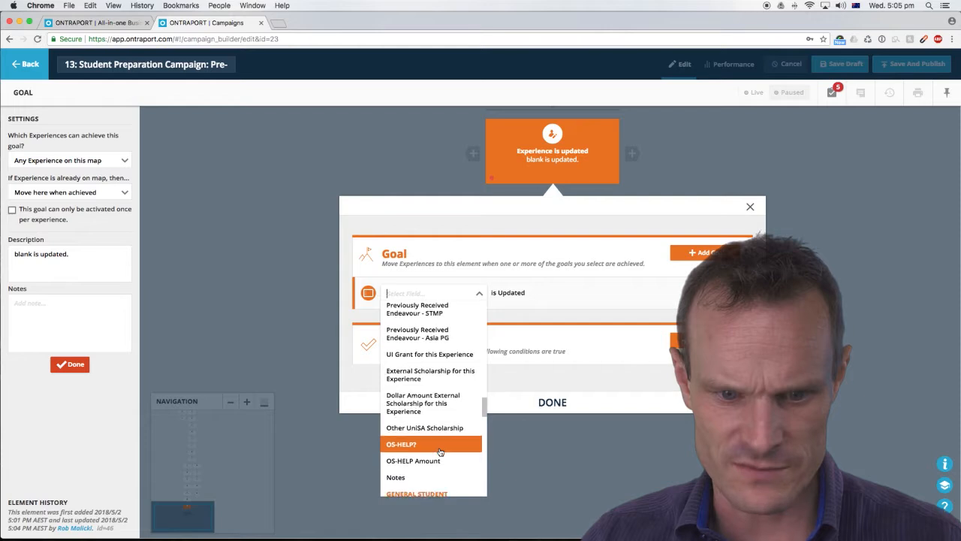
scroll(440, 451, down, 1)
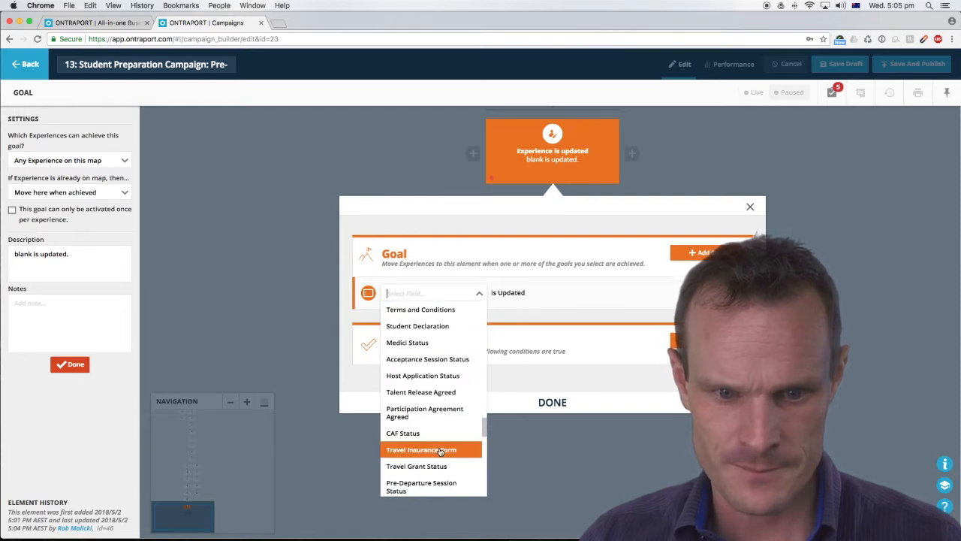
click(437, 313)
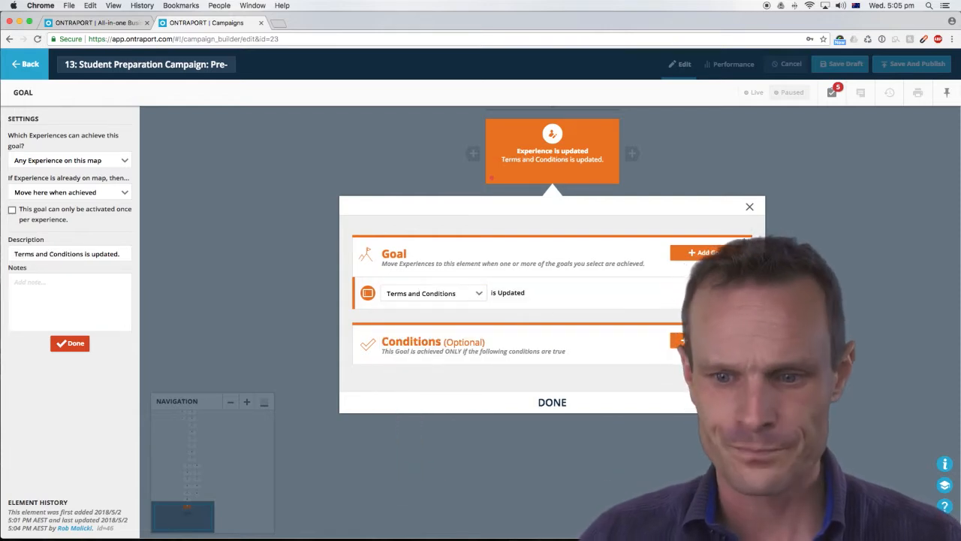
Step: Add a Field is this value condition requiring Terms and Conditions Equal To Agreed, and finish the goal
click(684, 340)
text(fiel)
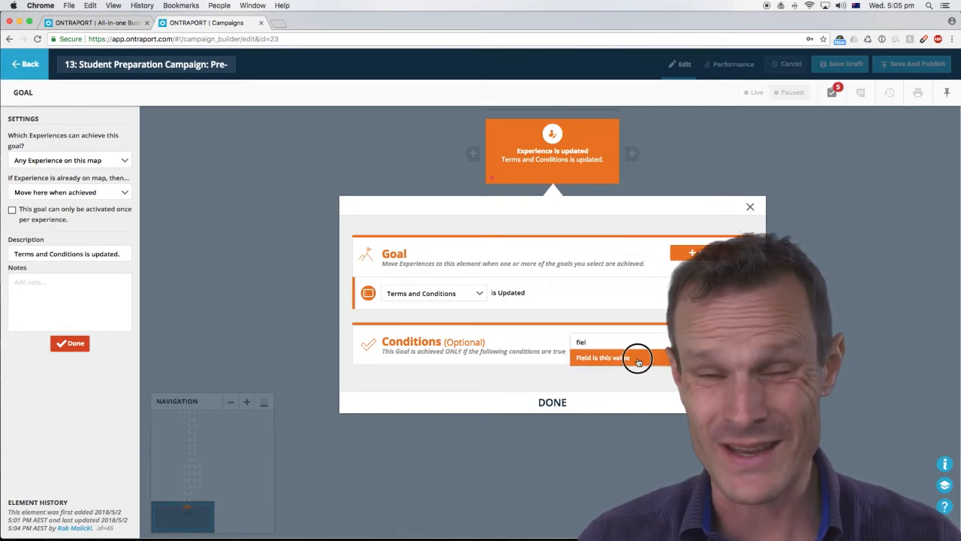
click(638, 357)
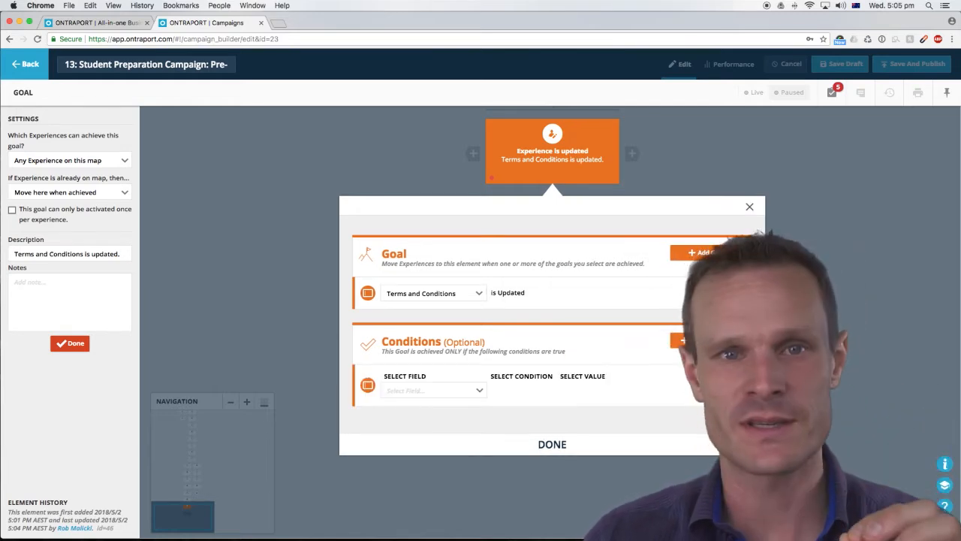
click(433, 387)
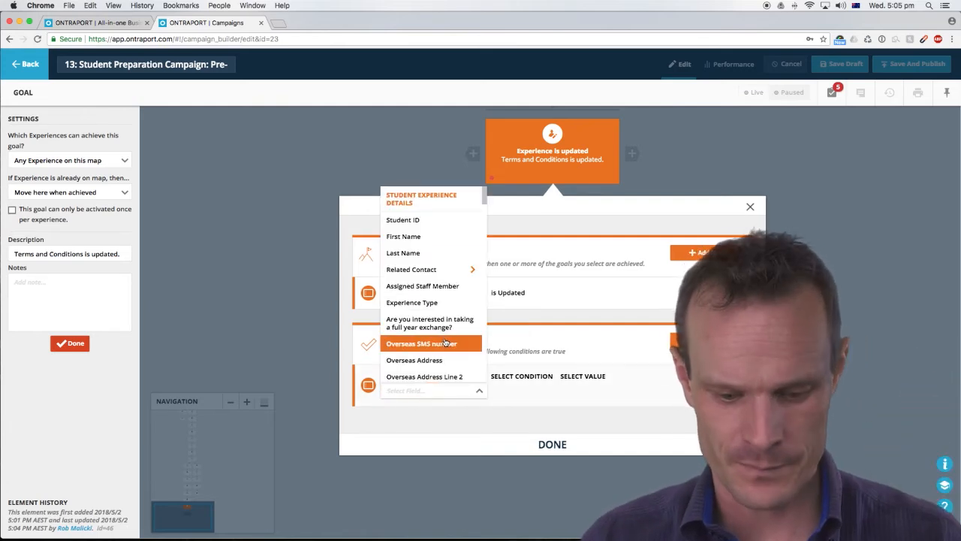
text(term)
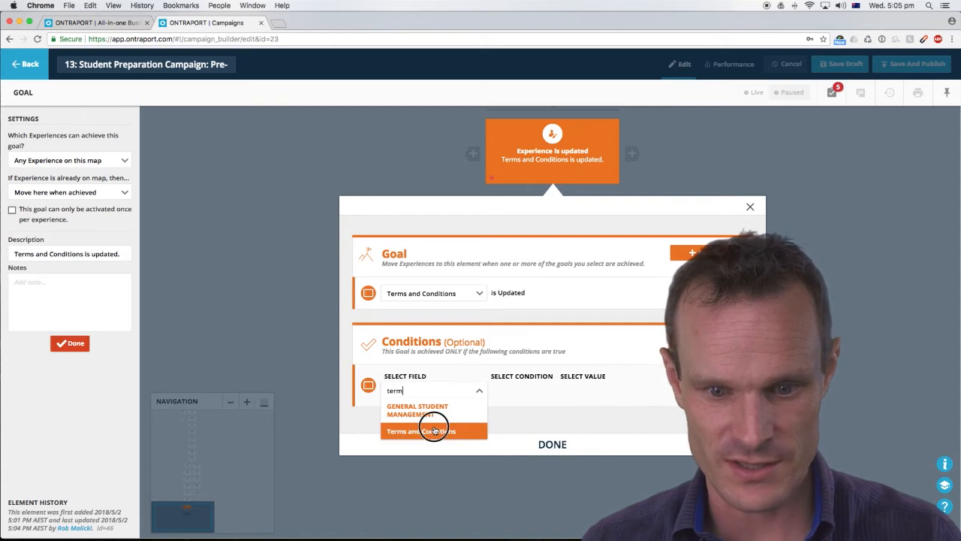
click(434, 430)
click(518, 390)
click(504, 407)
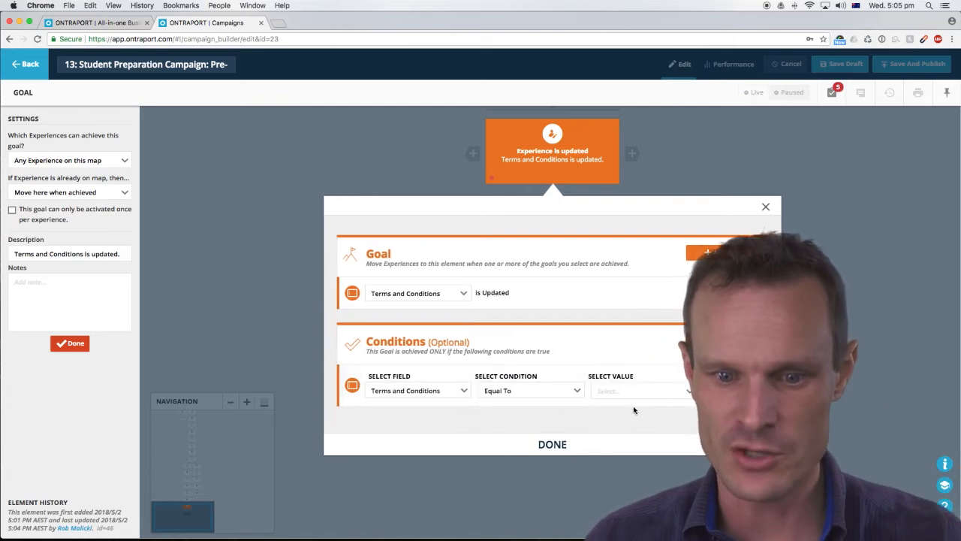
click(634, 392)
click(624, 404)
click(534, 446)
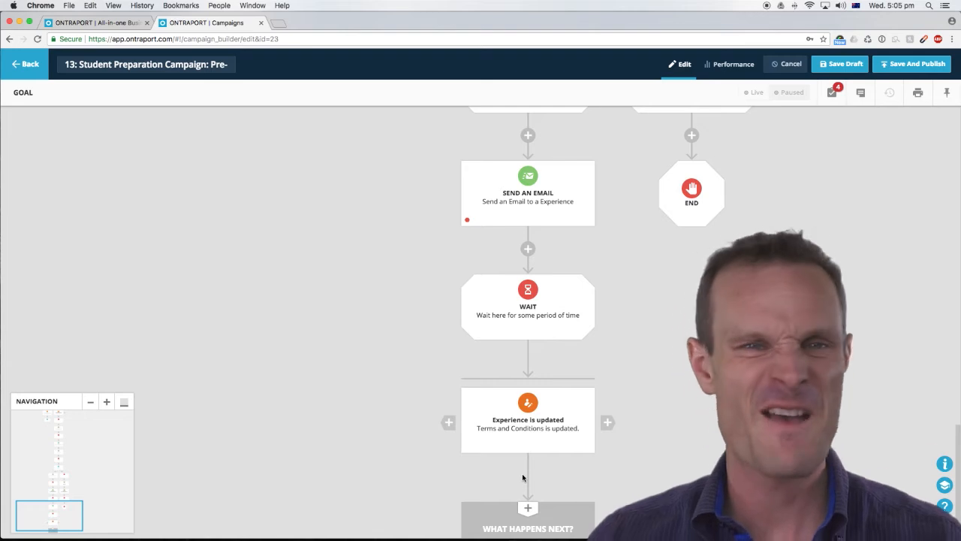
Step: Examine the email branch leading down to the Experience is updated goal and review that goal's condition
scroll(600, 268, up, 3)
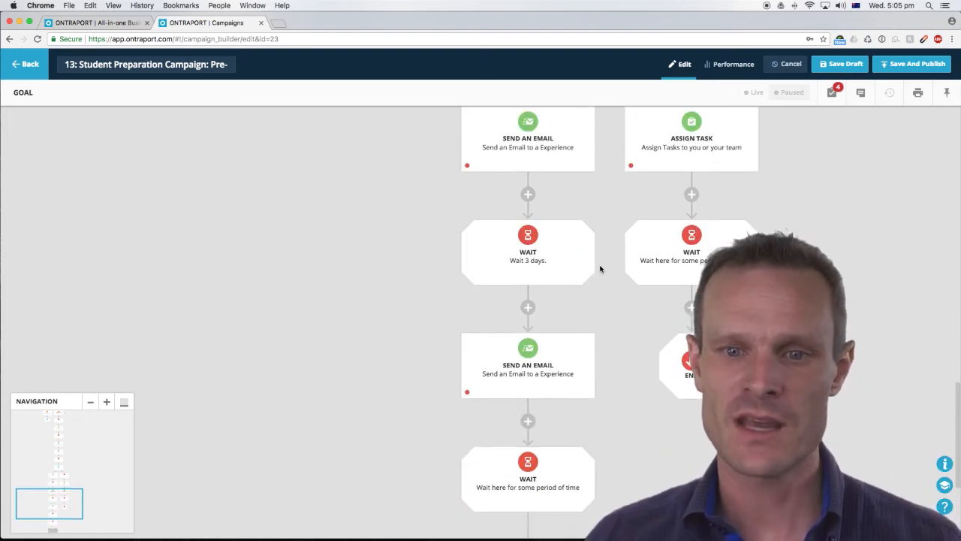
scroll(575, 216, up, 5)
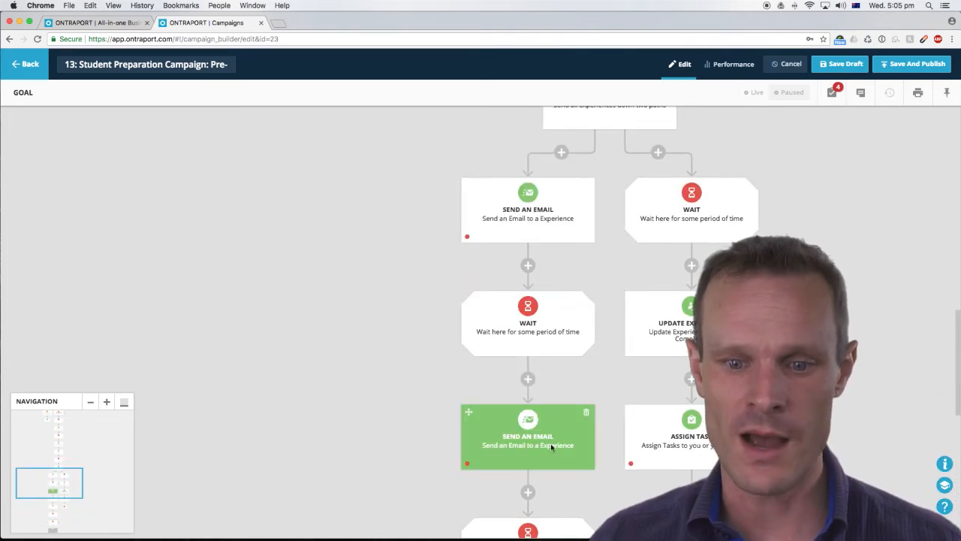
scroll(551, 446, down, 3)
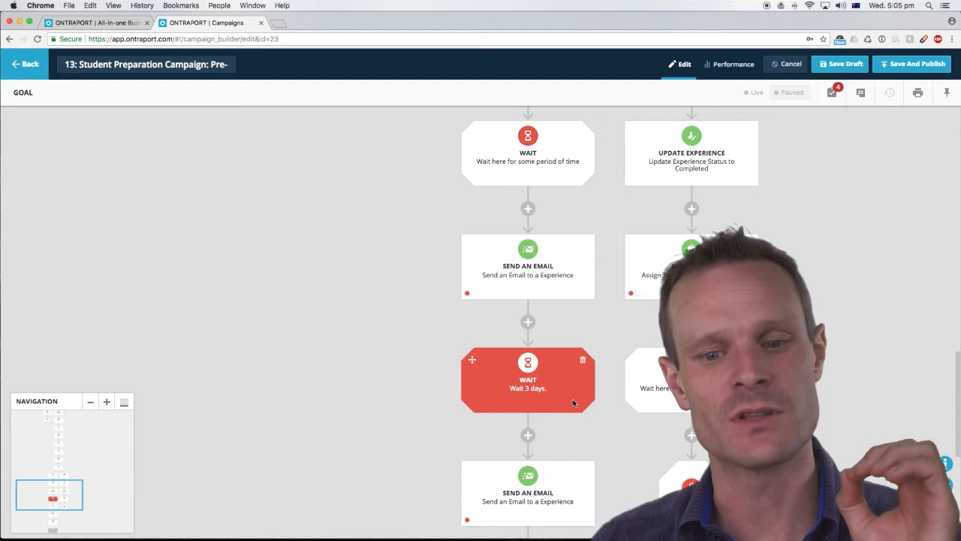
scroll(573, 403, down, 5)
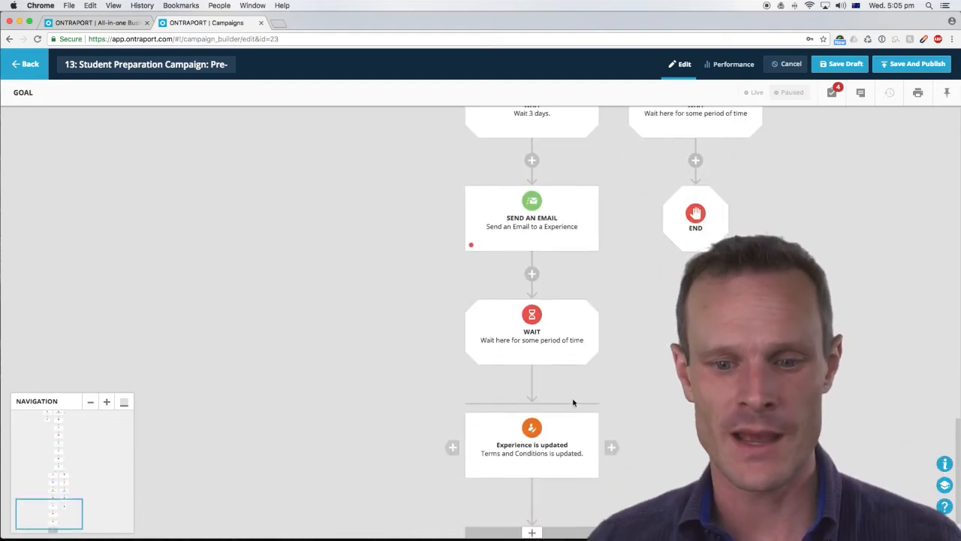
scroll(573, 404, down, 1)
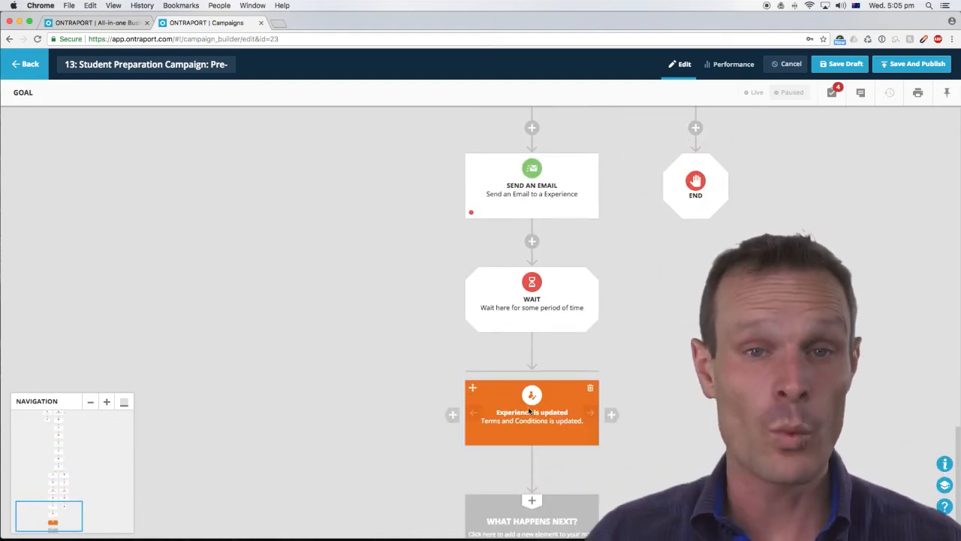
scroll(531, 410, left, 1)
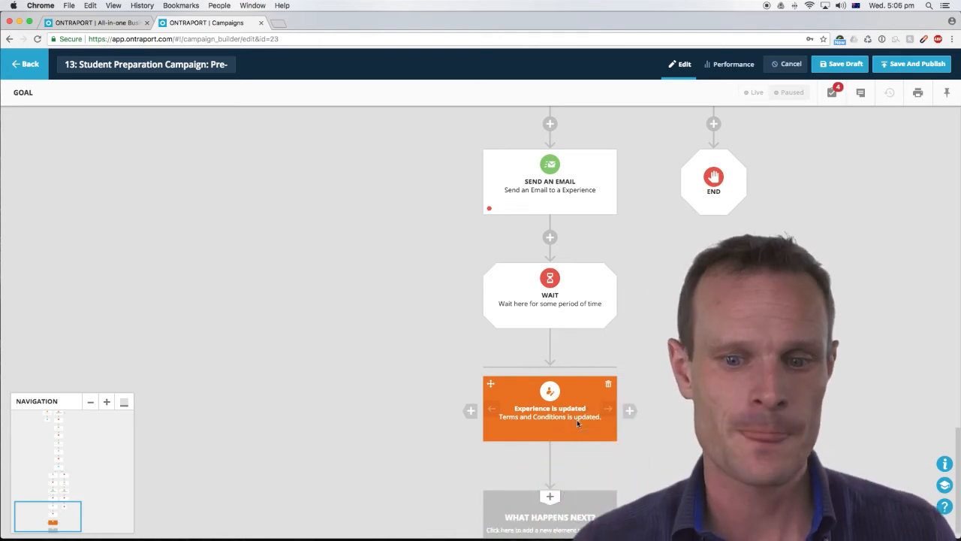
click(562, 413)
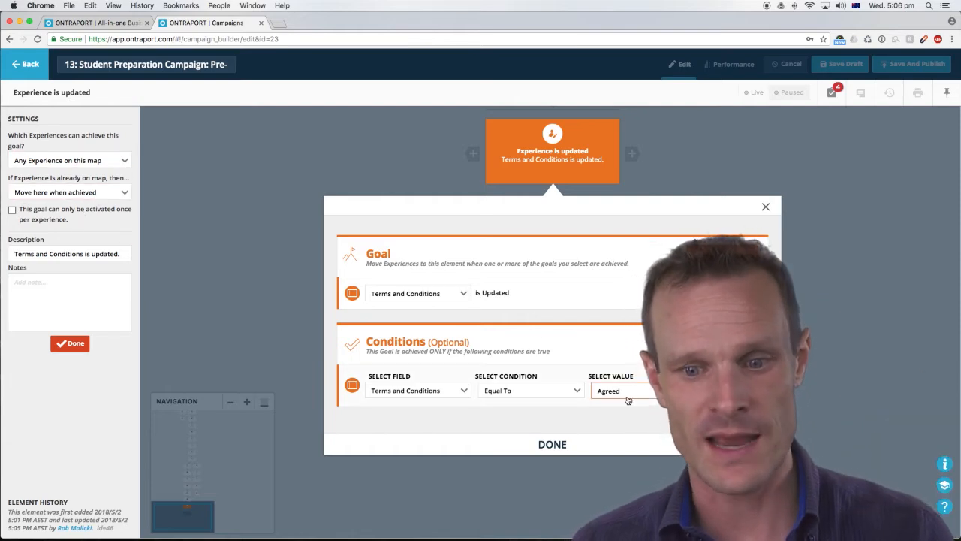
click(560, 446)
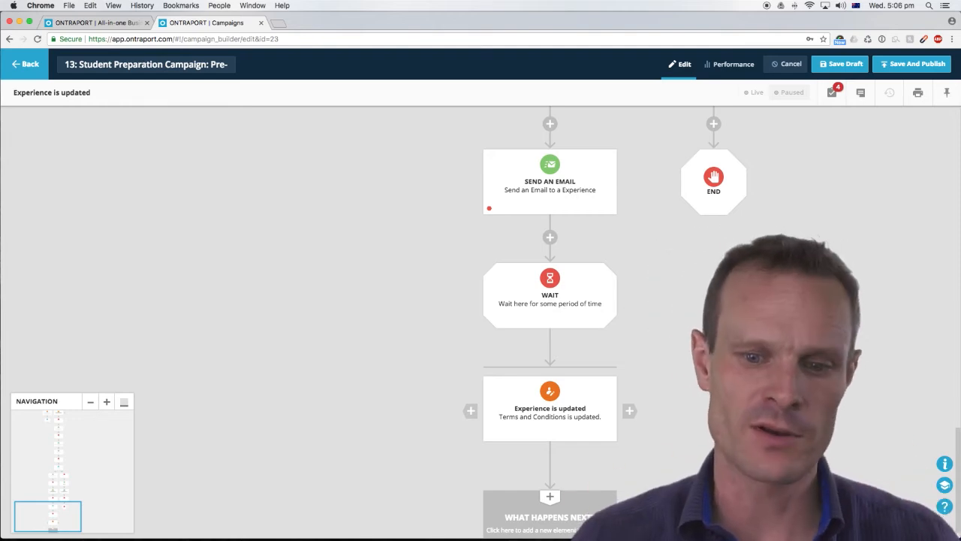
Step: Add a second goal beside the Experience is updated goal and make it Clicks an Email link
click(470, 410)
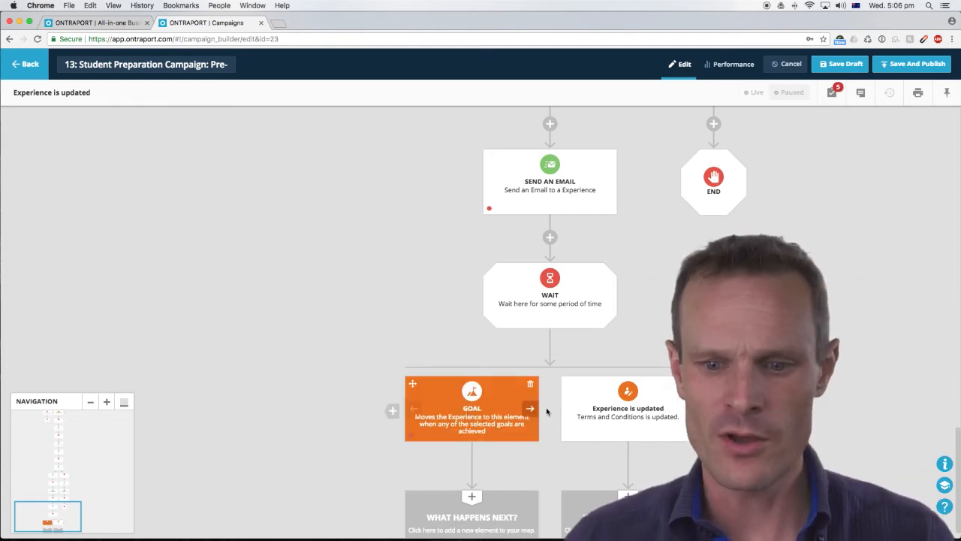
click(468, 411)
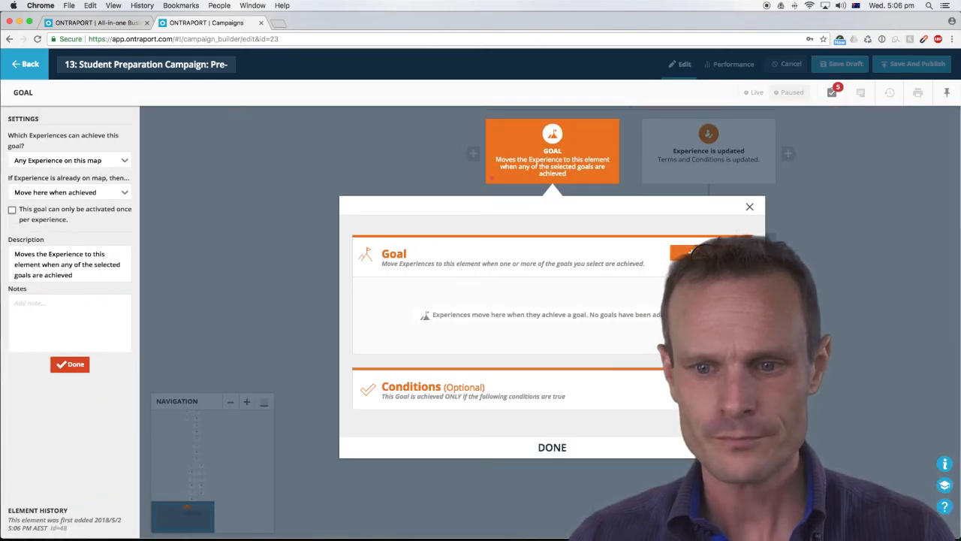
click(689, 253)
text(email)
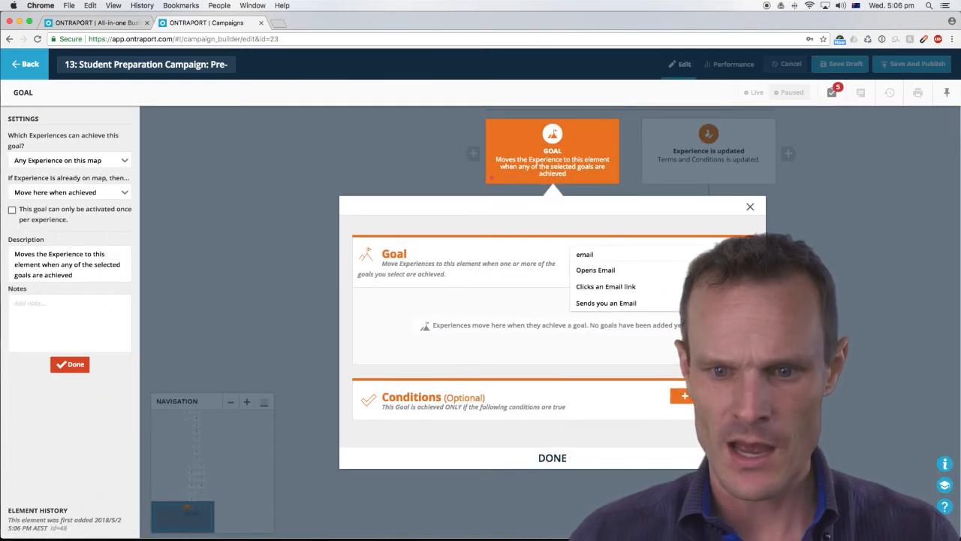
click(594, 289)
click(469, 294)
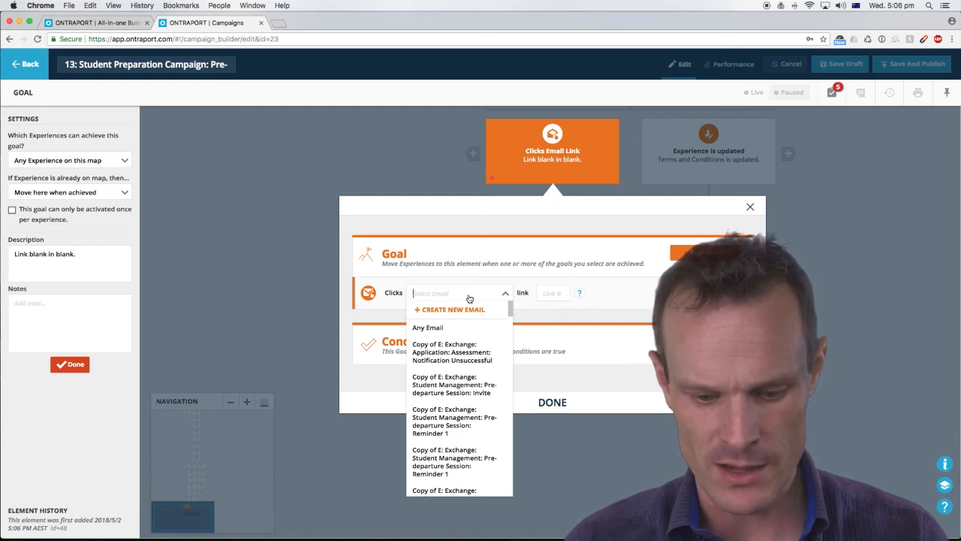
text(ter)
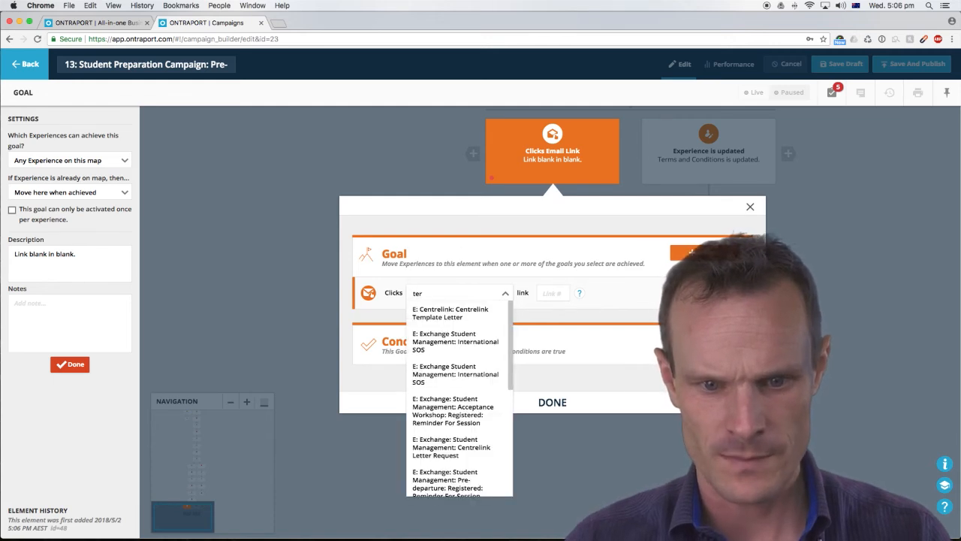
key(BackSpace)
key(BackSpace)
key(BackSpace)
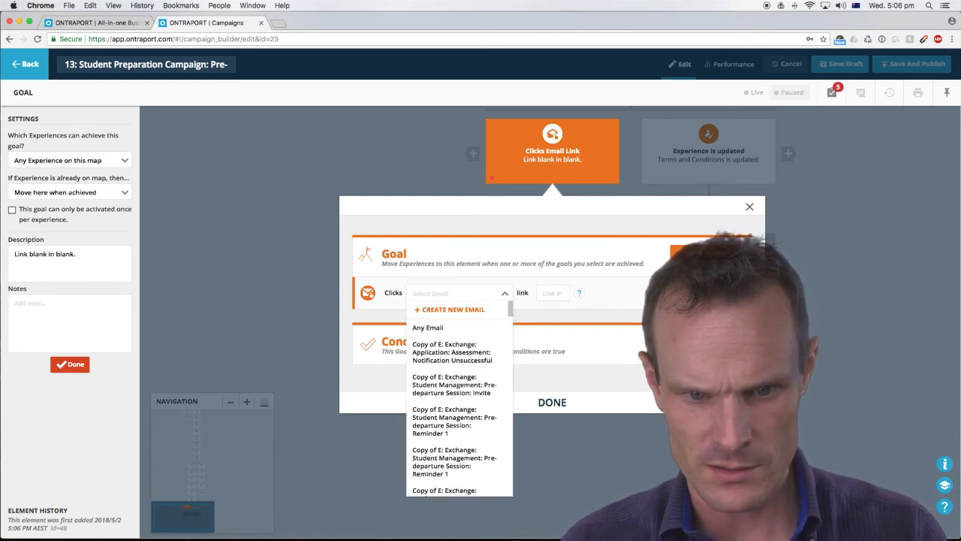
text(condi)
key(BackSpace)
key(BackSpace)
key(BackSpace)
key(BackSpace)
key(BackSpace)
scroll(461, 405, down, 5)
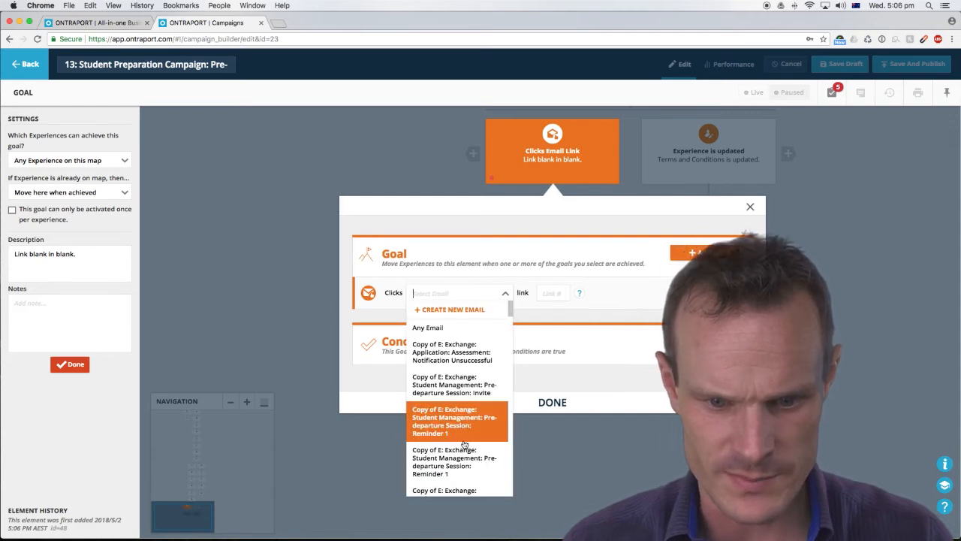
click(643, 290)
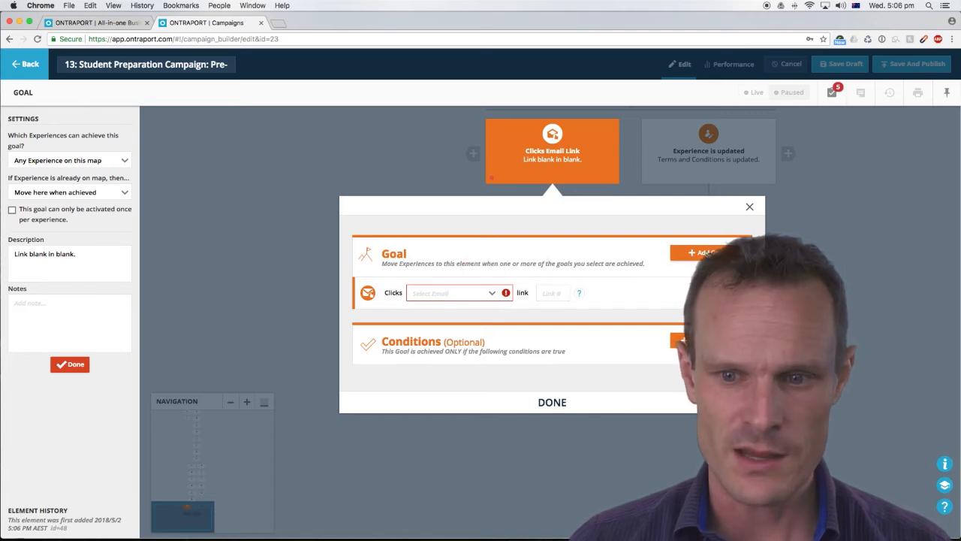
Step: Set the goal's email to E: Exchange: Student Management: Participation Agreement with link 0, and finish the goal
click(445, 294)
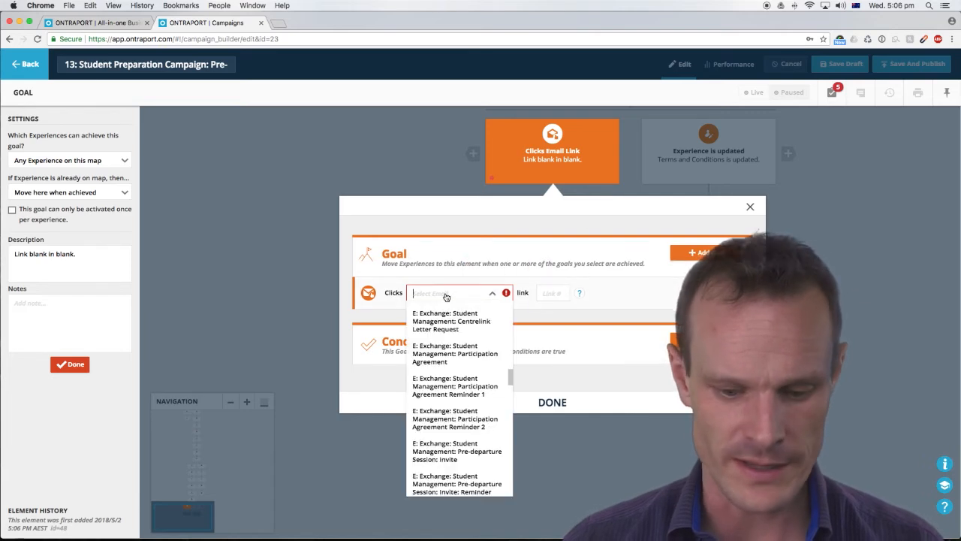
text(partic)
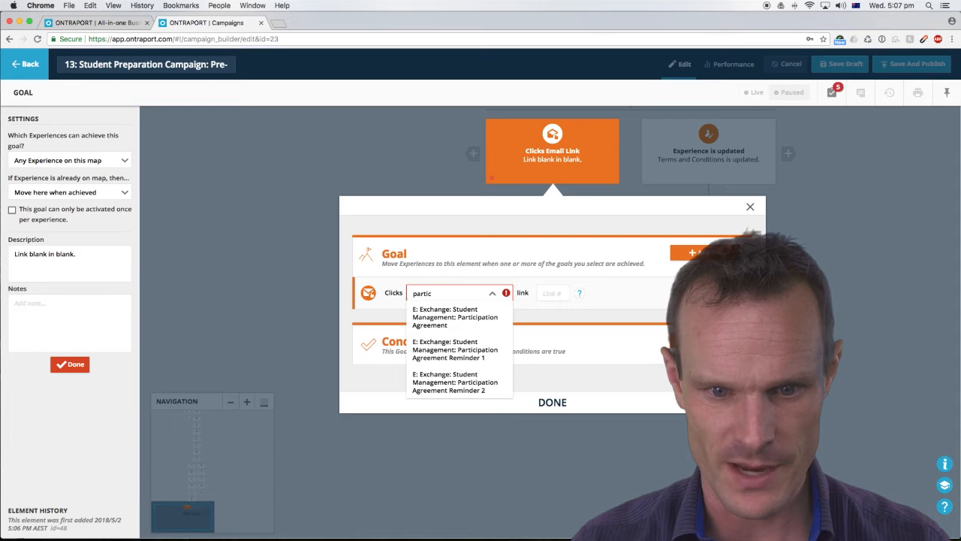
click(454, 317)
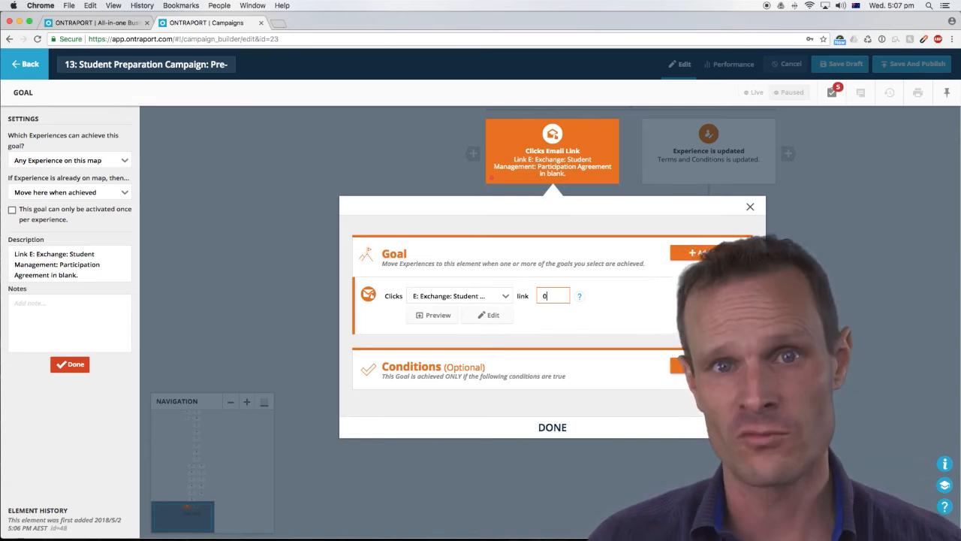
click(552, 427)
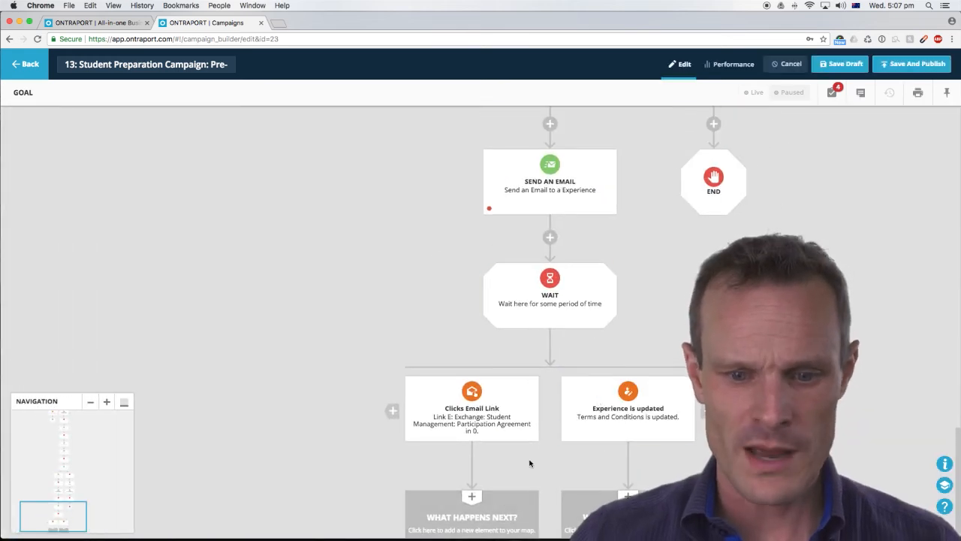
Step: Add a Send an Email element beneath the Experience is updated goal
scroll(530, 460, down, 4)
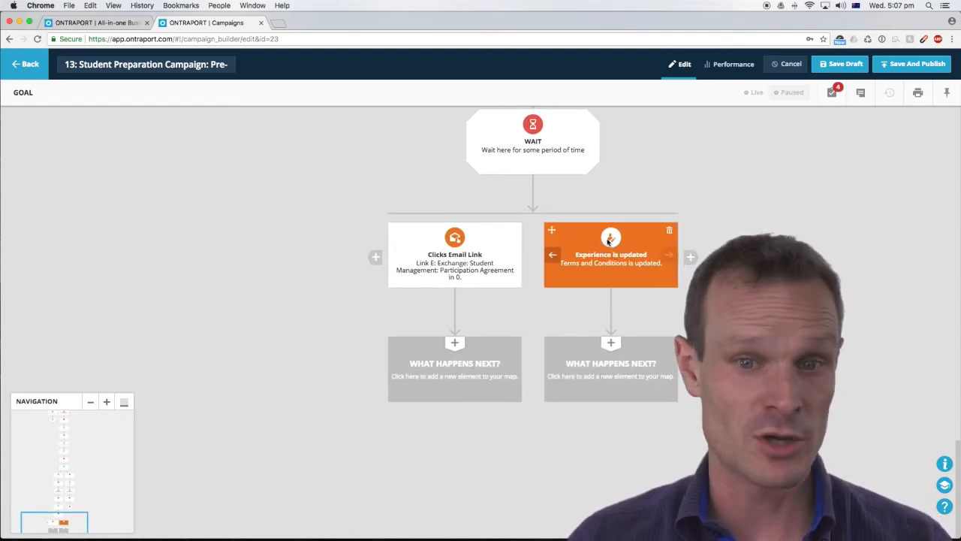
click(618, 375)
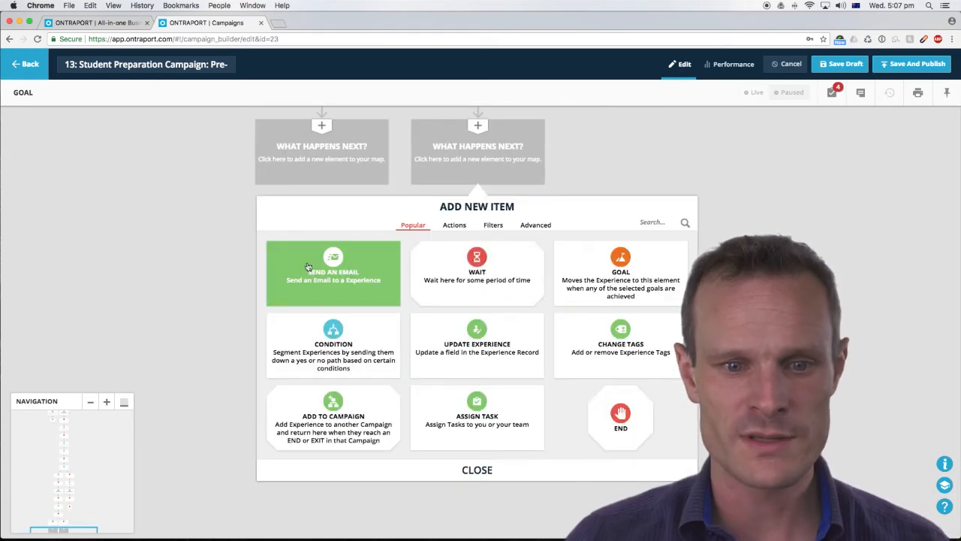
click(333, 274)
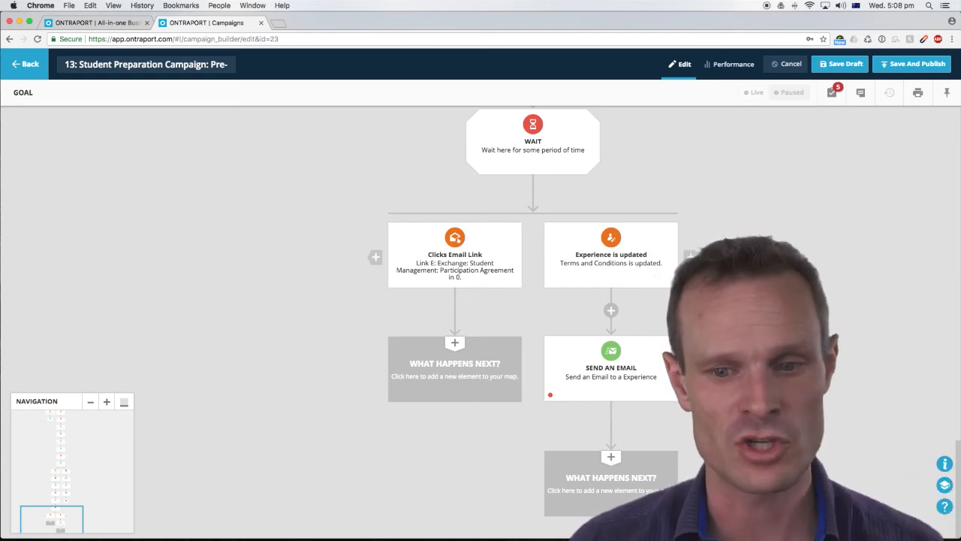
Step: Add a Change Tags element beneath the Send an Email element in the Experience is updated branch, leaving its tags unset
click(458, 270)
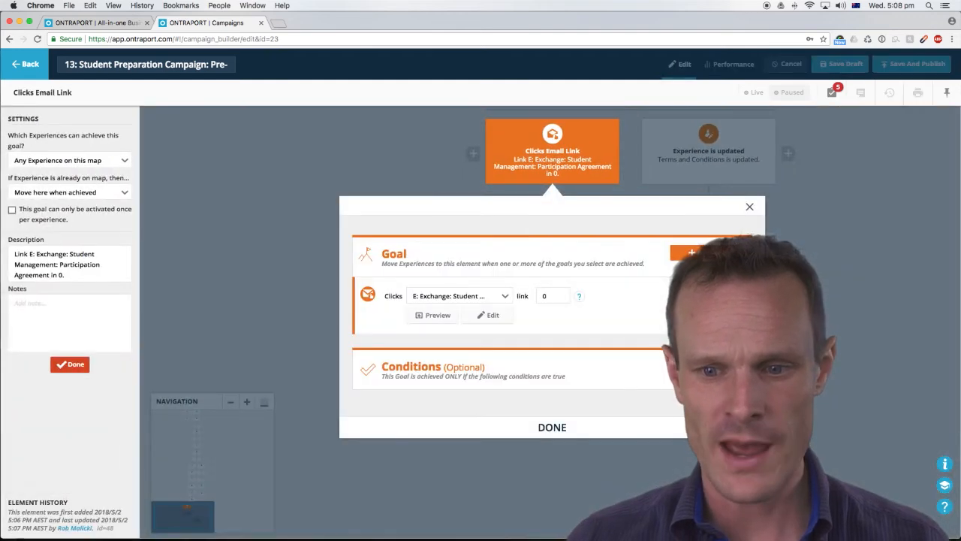
click(749, 206)
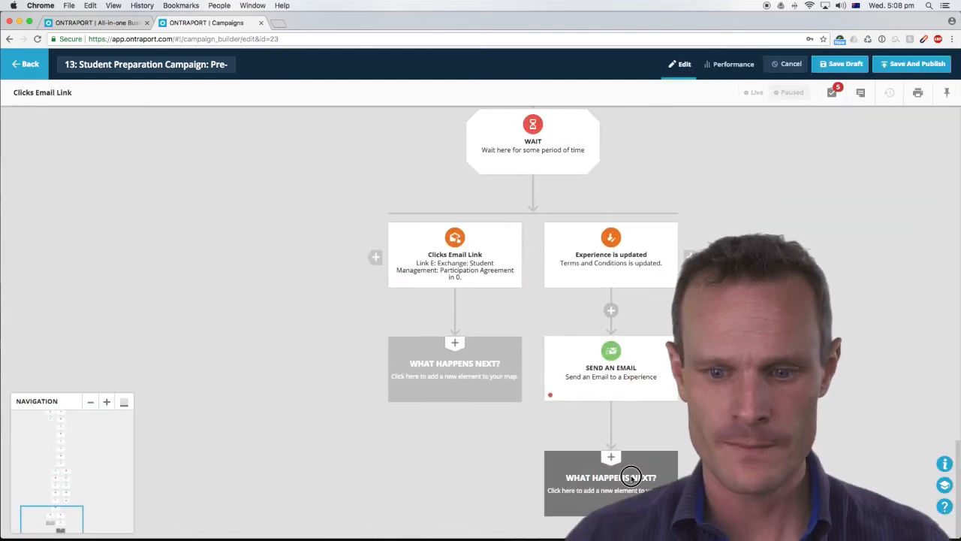
click(611, 480)
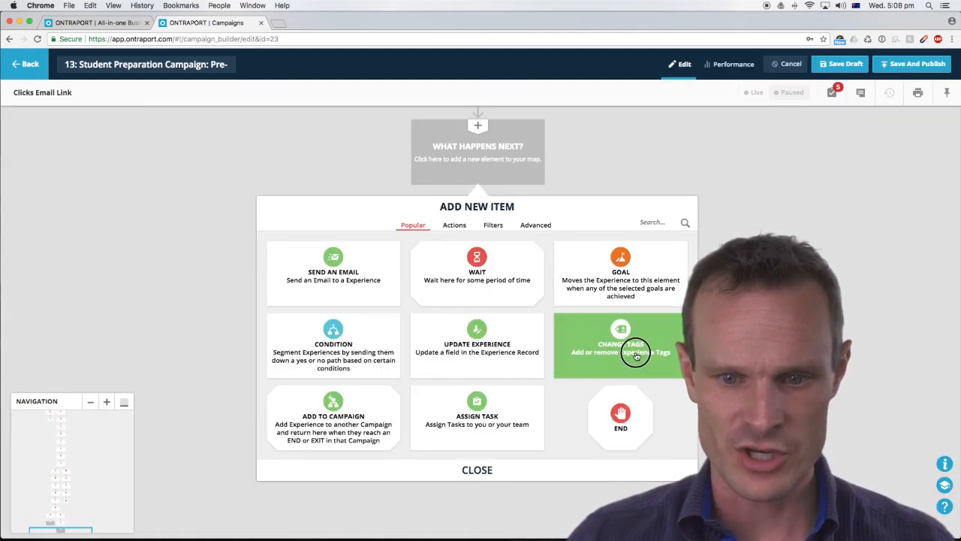
click(636, 355)
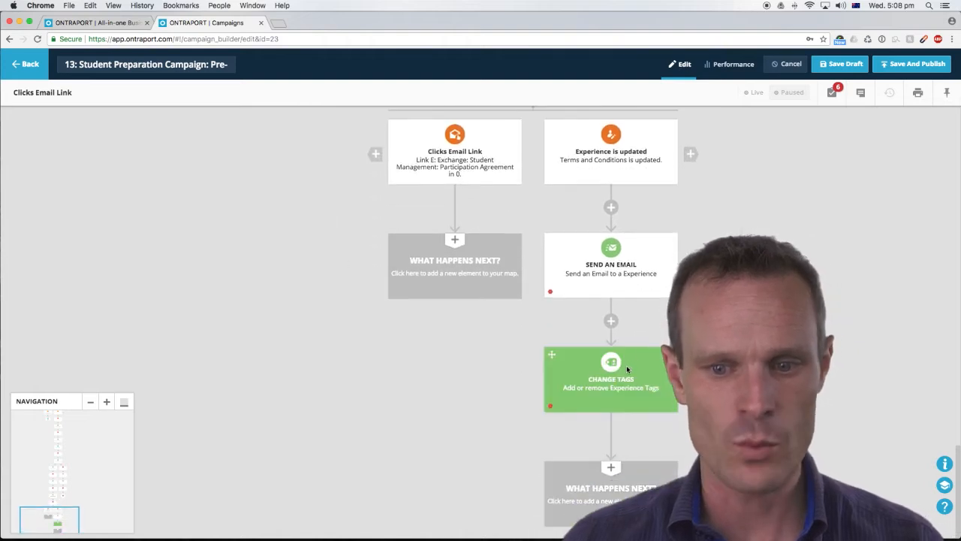
click(627, 365)
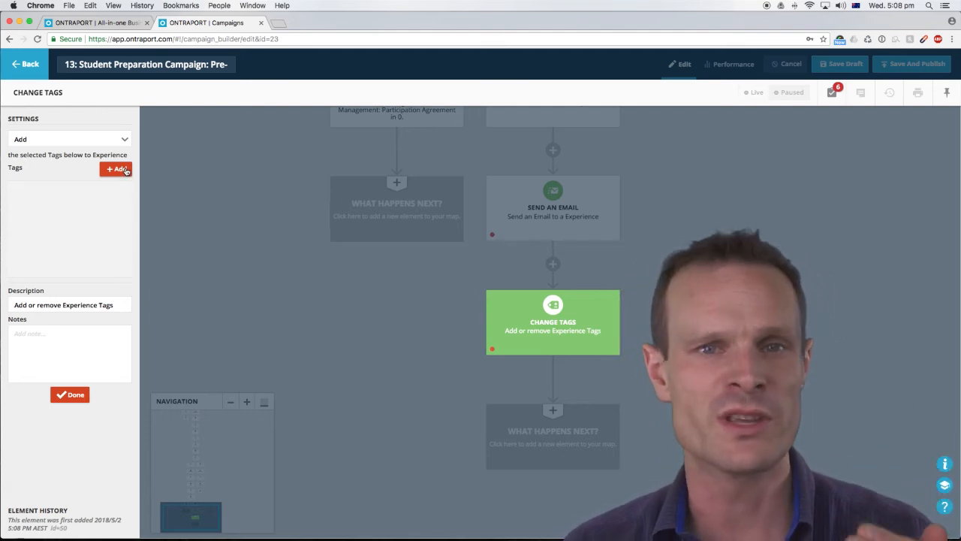
click(75, 394)
Step: Add a third goal beside the Experience is updated goal, browse the available goal types, and close it without choosing one
scroll(524, 348, up, 1)
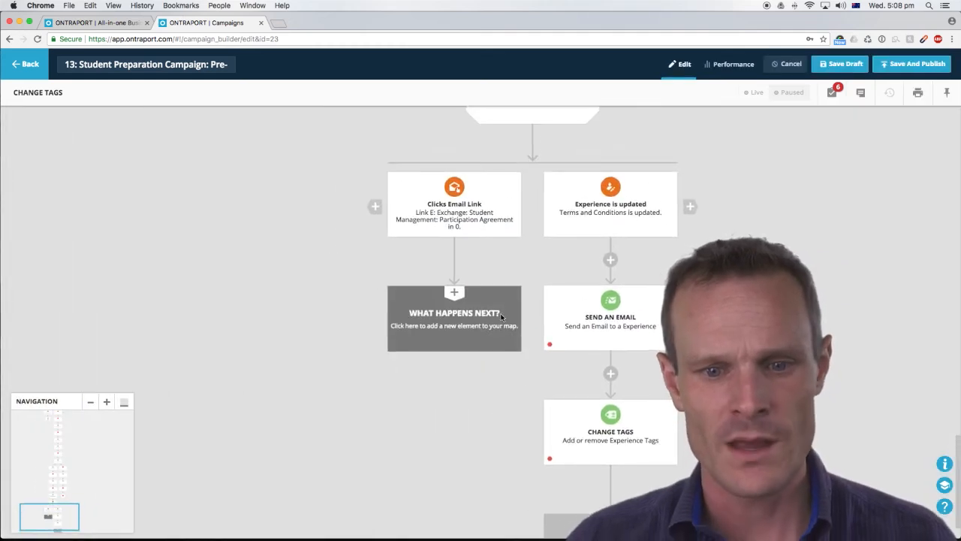
mouse_move(457, 196)
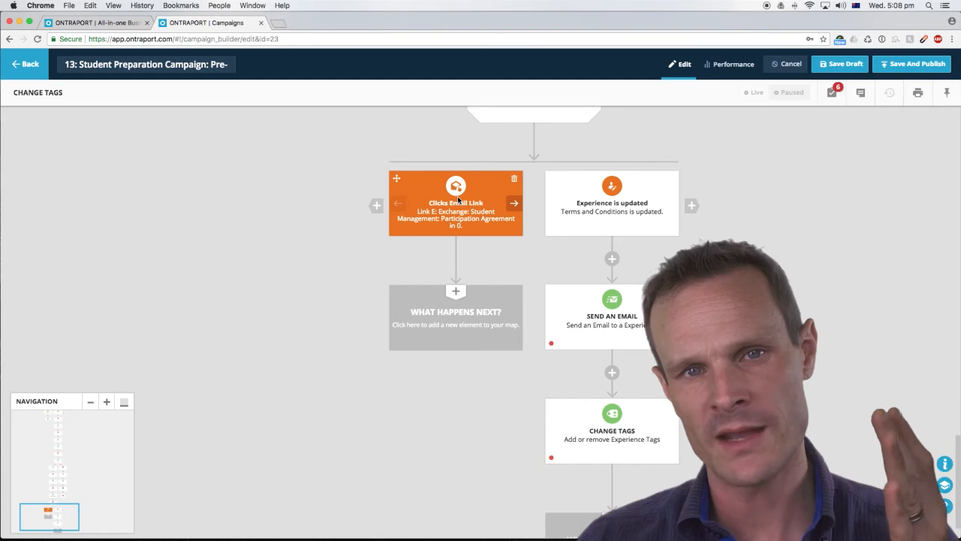
scroll(458, 200, up, 1)
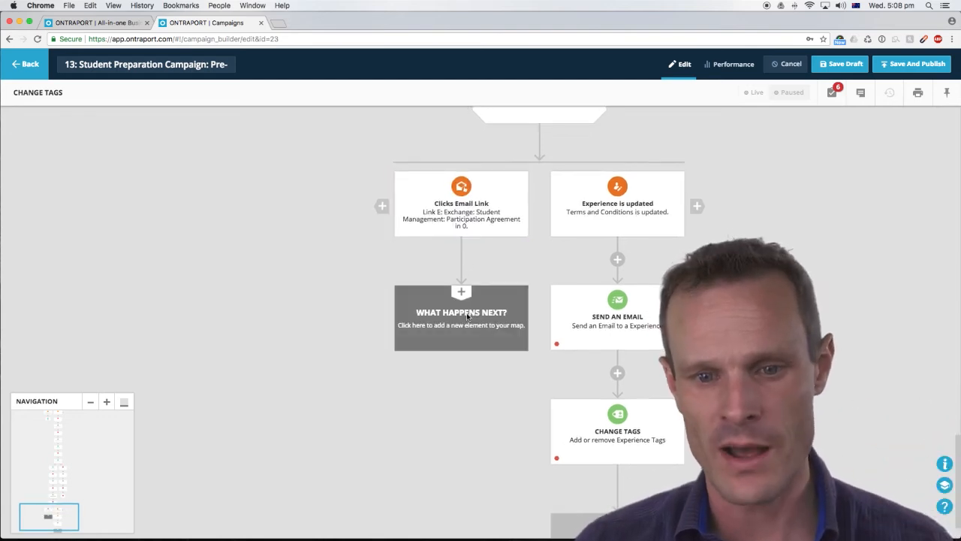
scroll(478, 322, up, 5)
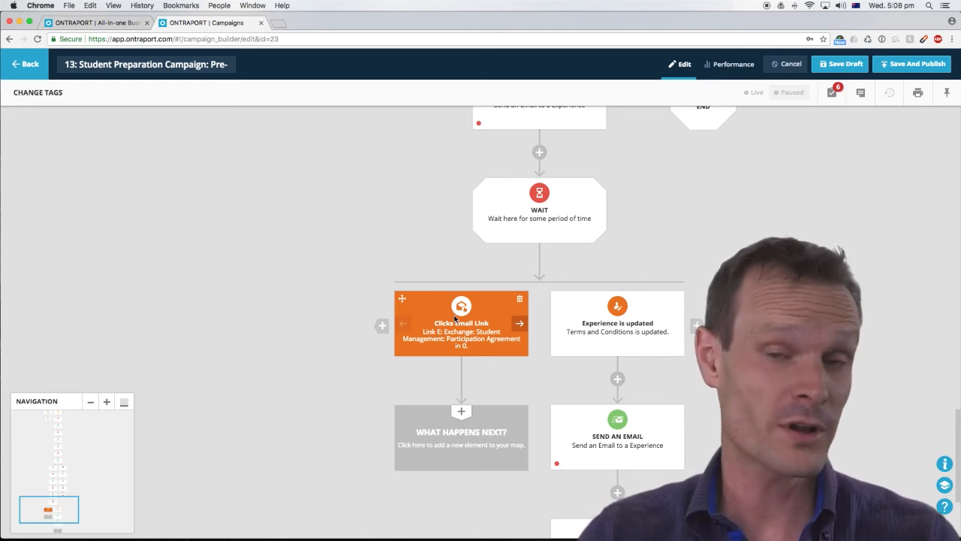
scroll(454, 319, up, 1)
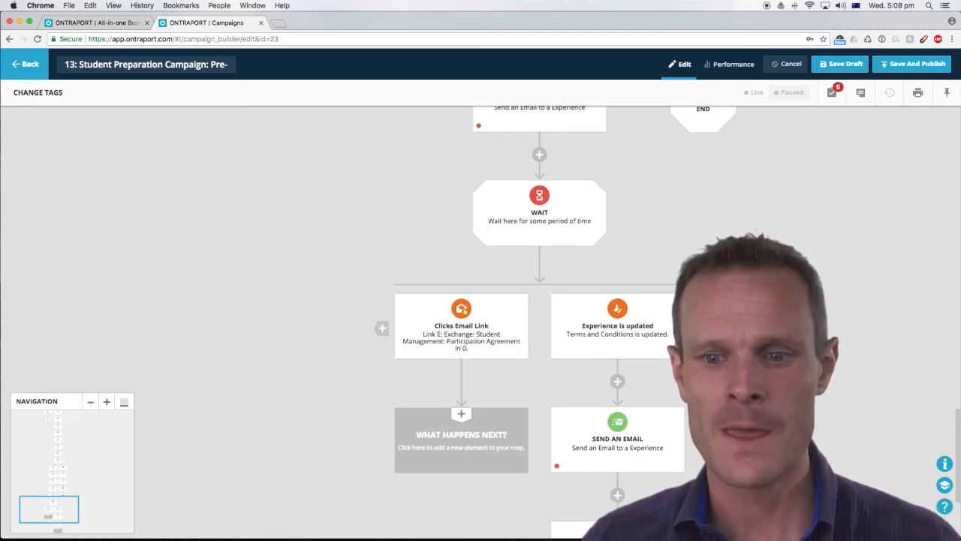
click(697, 328)
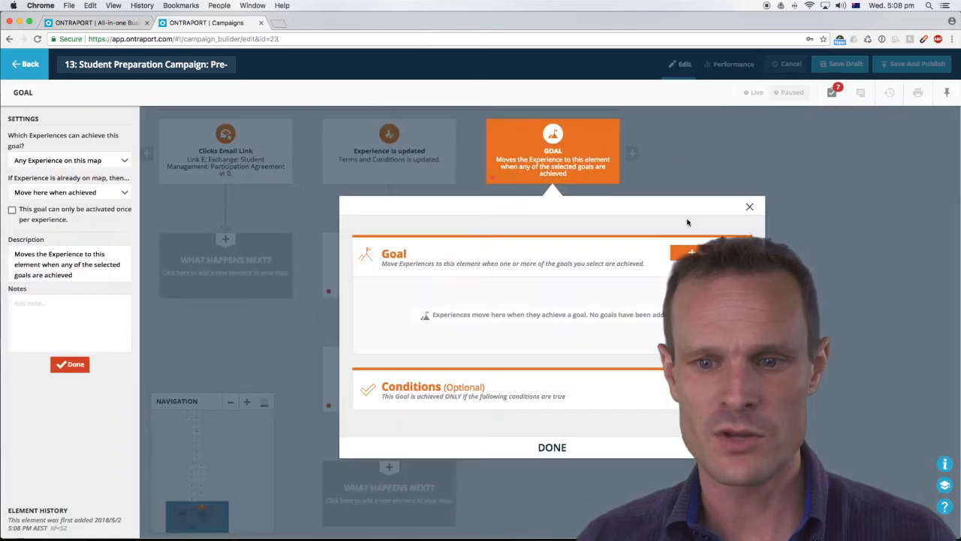
click(701, 250)
scroll(623, 336, down, 5)
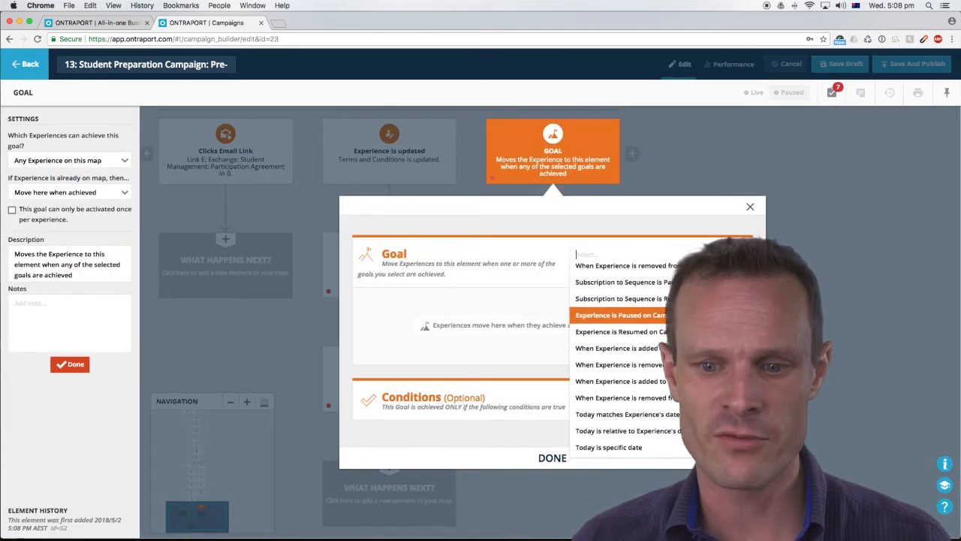
scroll(623, 340, down, 1)
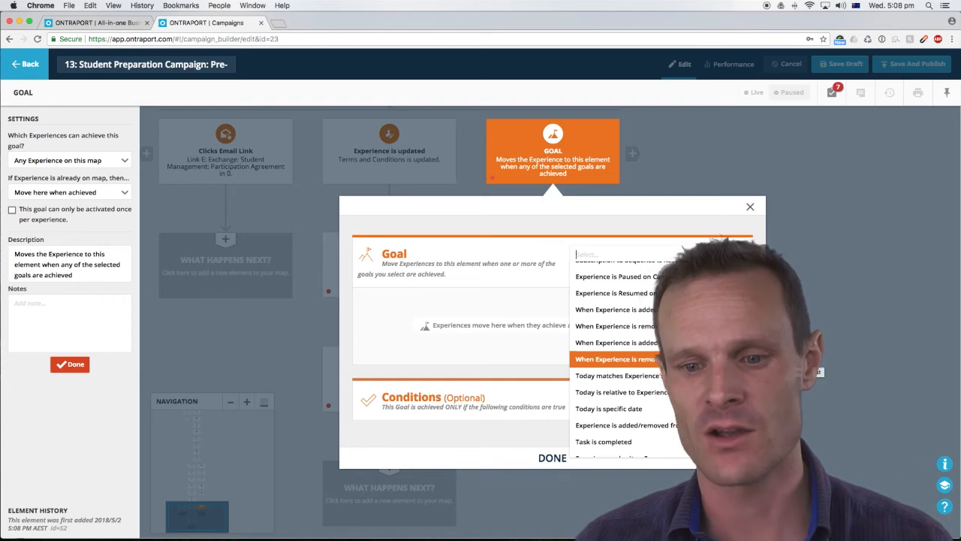
scroll(640, 390, down, 3)
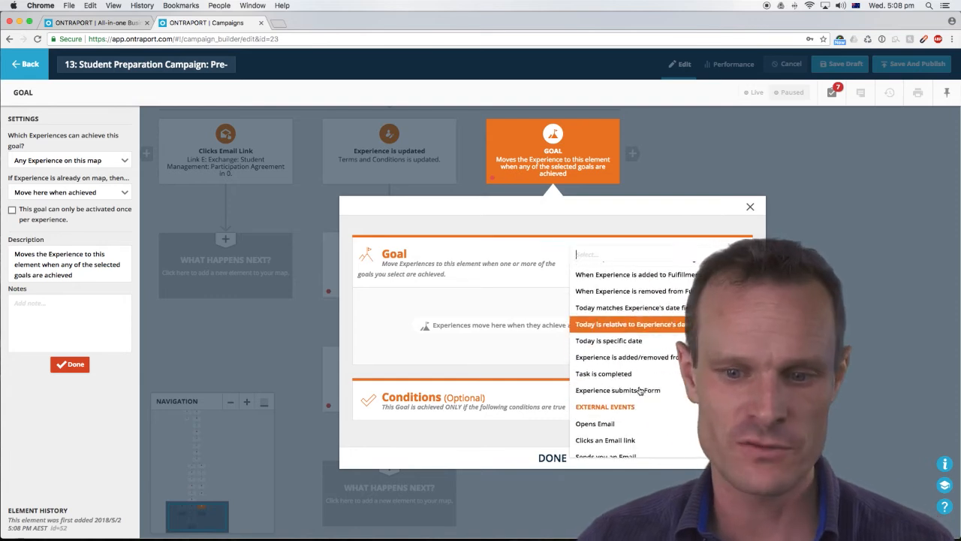
scroll(631, 383, down, 1)
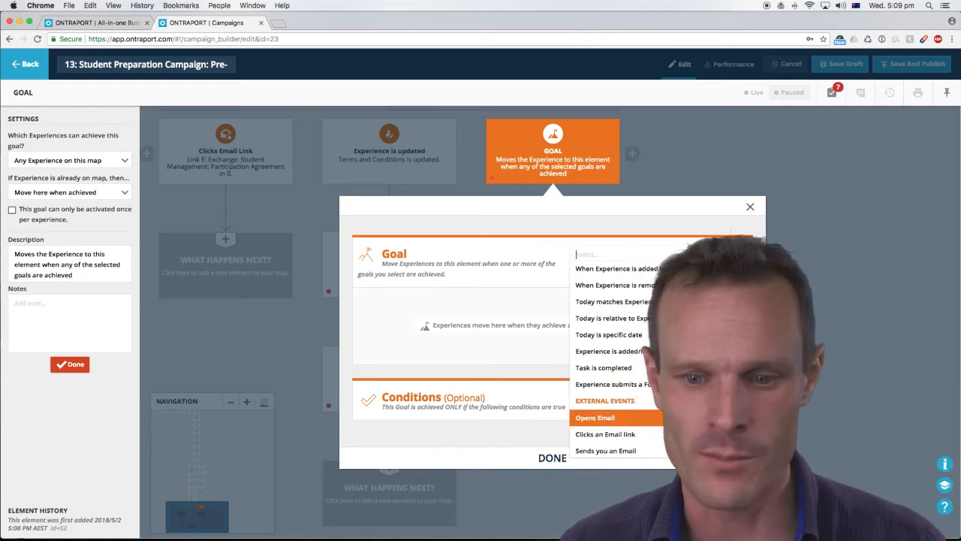
click(549, 457)
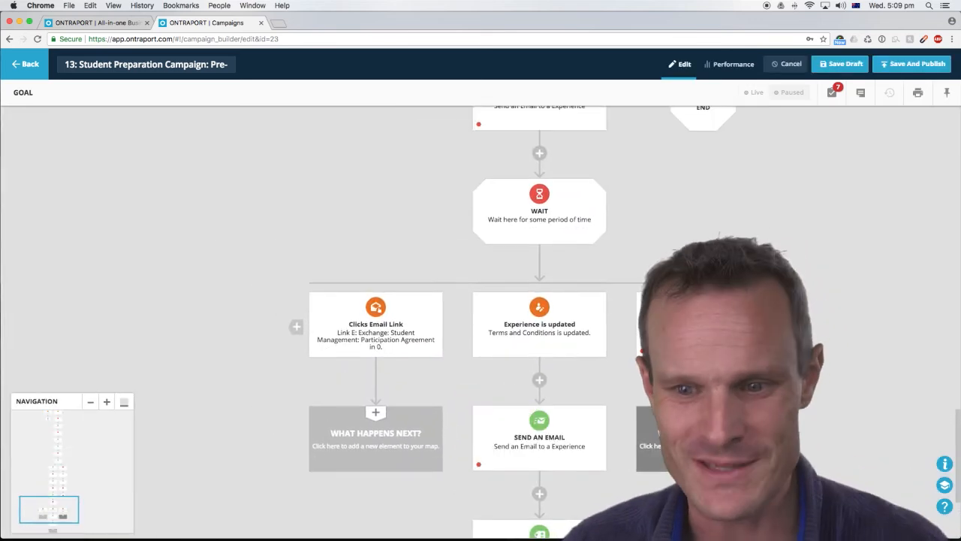
Step: Set the Wait element above the three parallel goals to wait until some time passes, with a duration of 7 days
scroll(573, 318, up, 1)
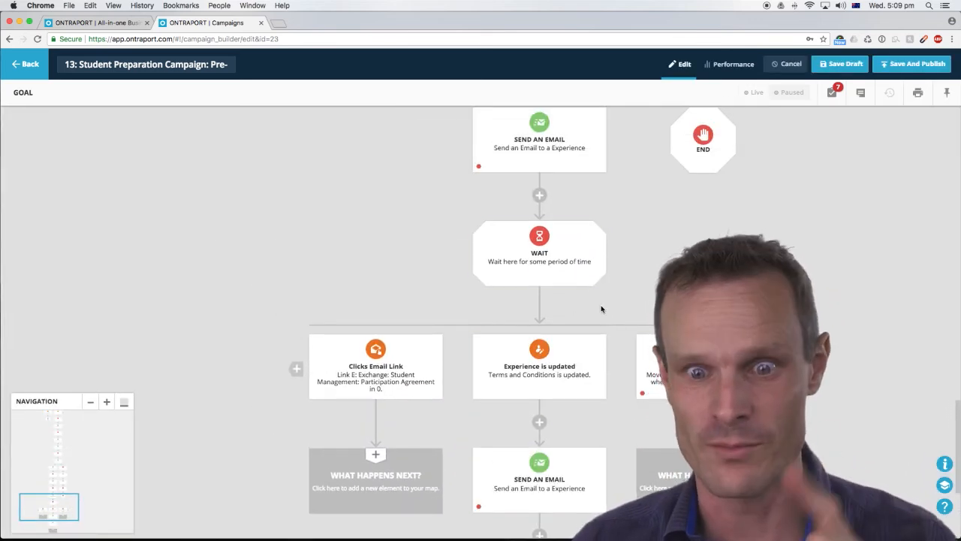
mouse_move(548, 242)
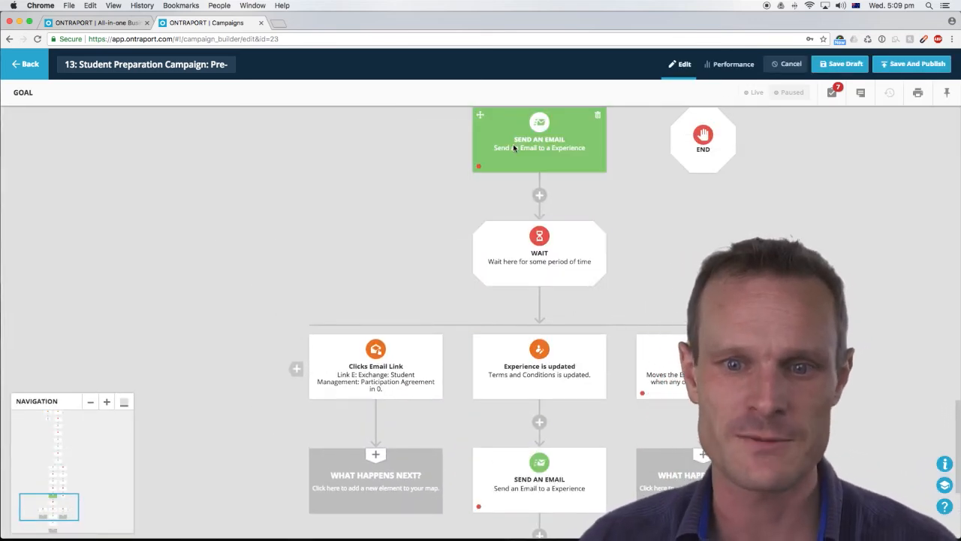
scroll(637, 212, up, 8)
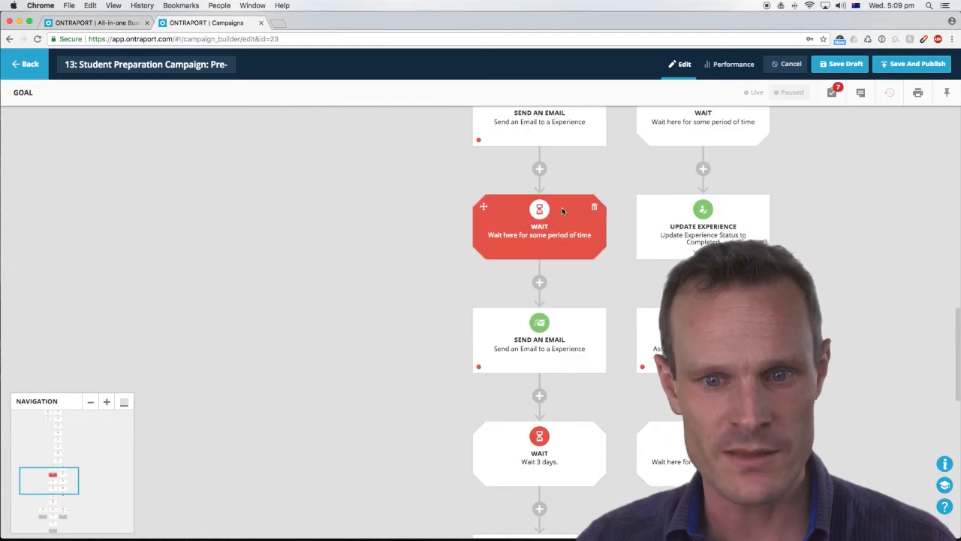
scroll(562, 207, down, 7)
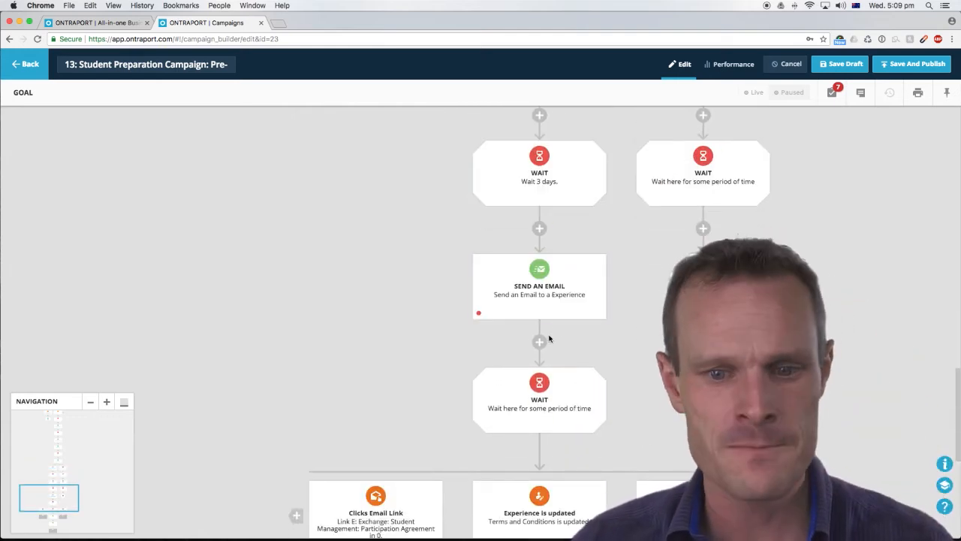
click(546, 400)
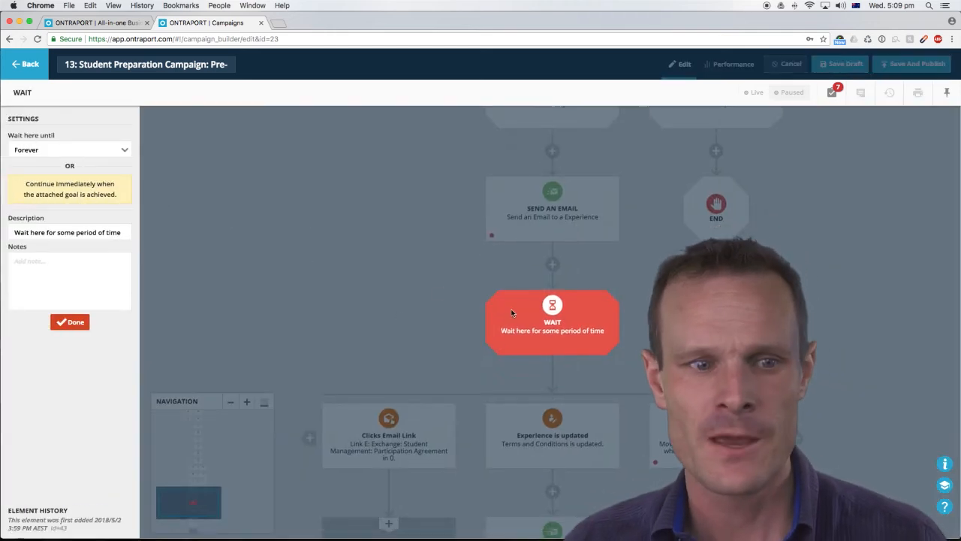
click(60, 151)
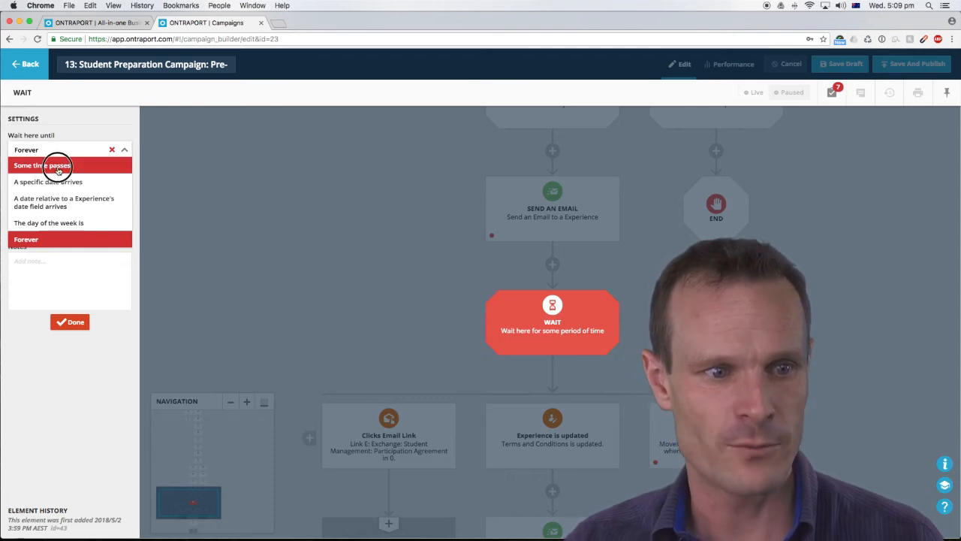
click(57, 166)
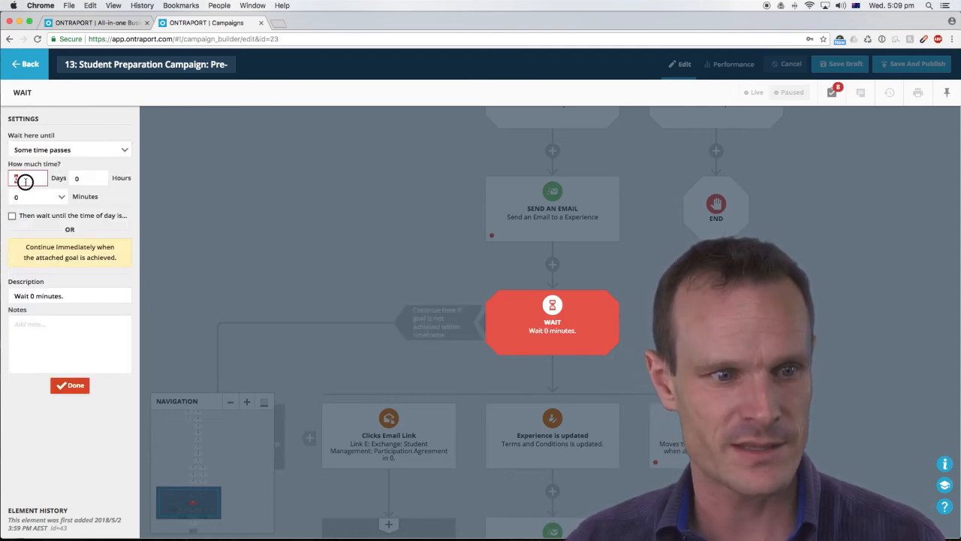
click(70, 385)
Step: Add a Send an Email element to the branch that continues when the goal is not achieved within the timeframe
drag(334, 441, 605, 282)
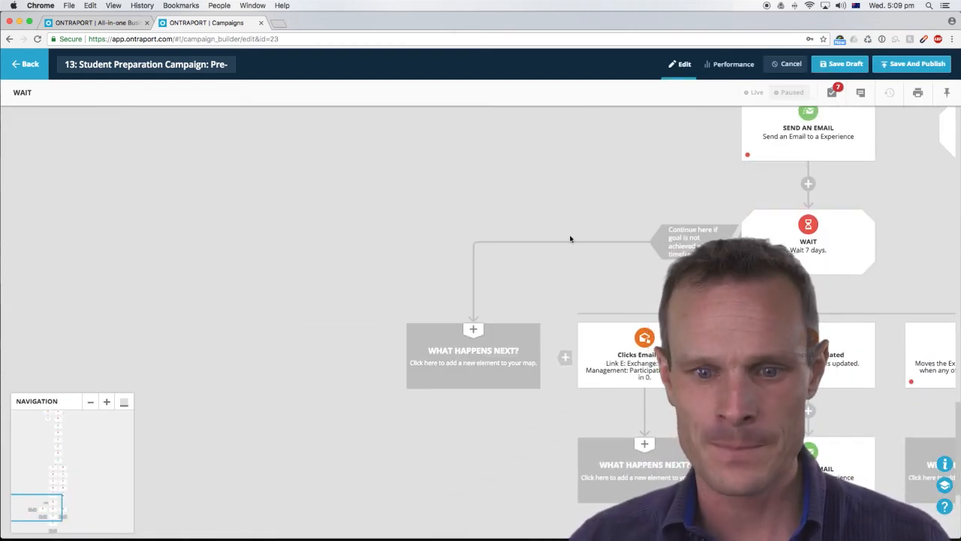
click(488, 334)
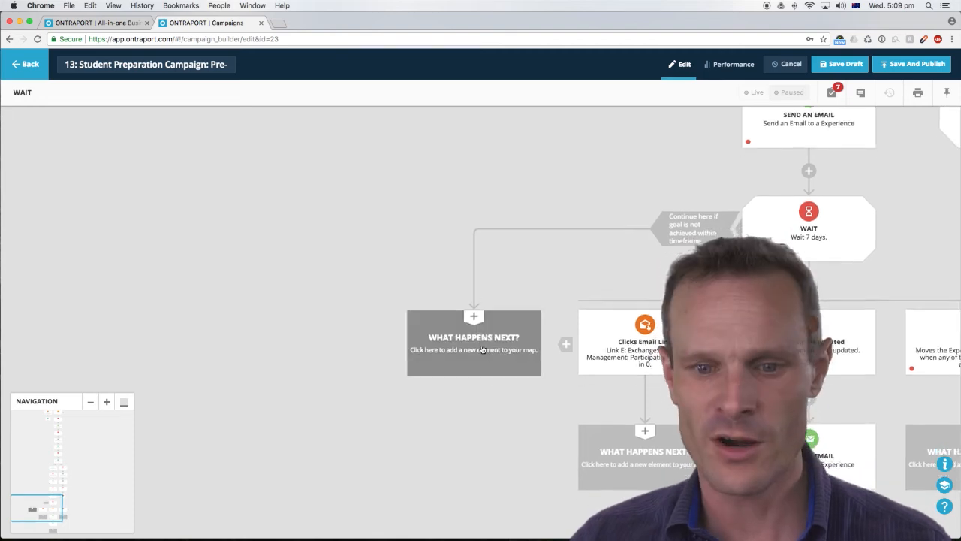
click(360, 269)
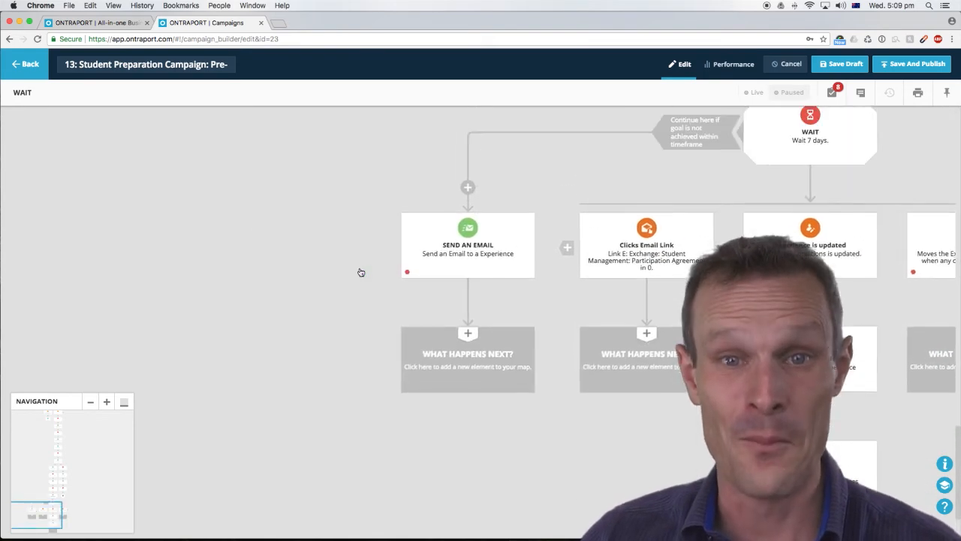
Step: Add a Wait element beneath the new email in the goal-not-achieved branch and set it to 3 days
click(498, 472)
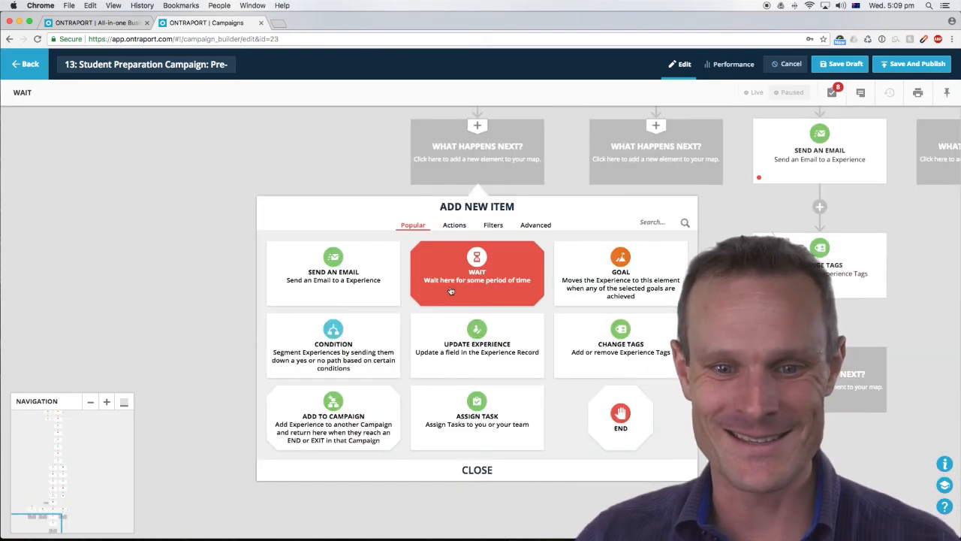
click(485, 272)
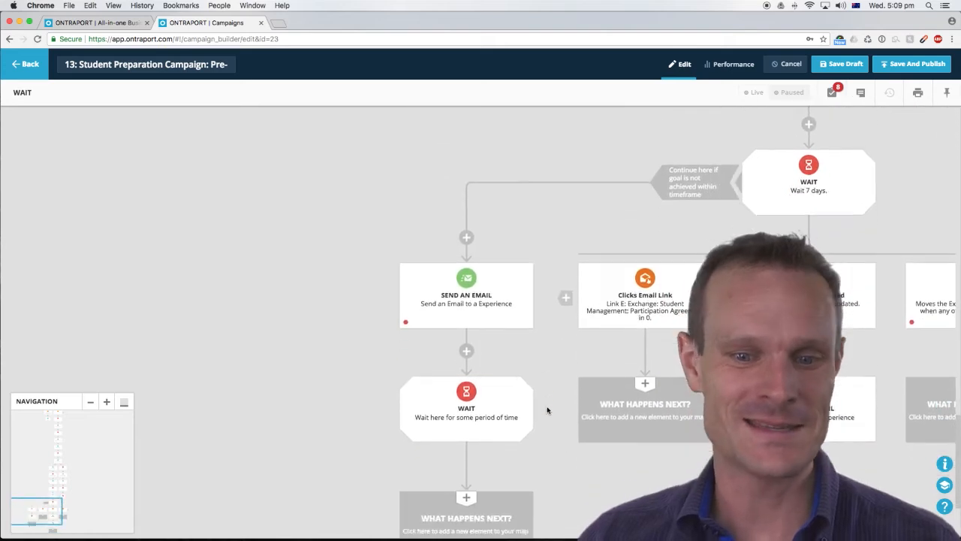
click(471, 390)
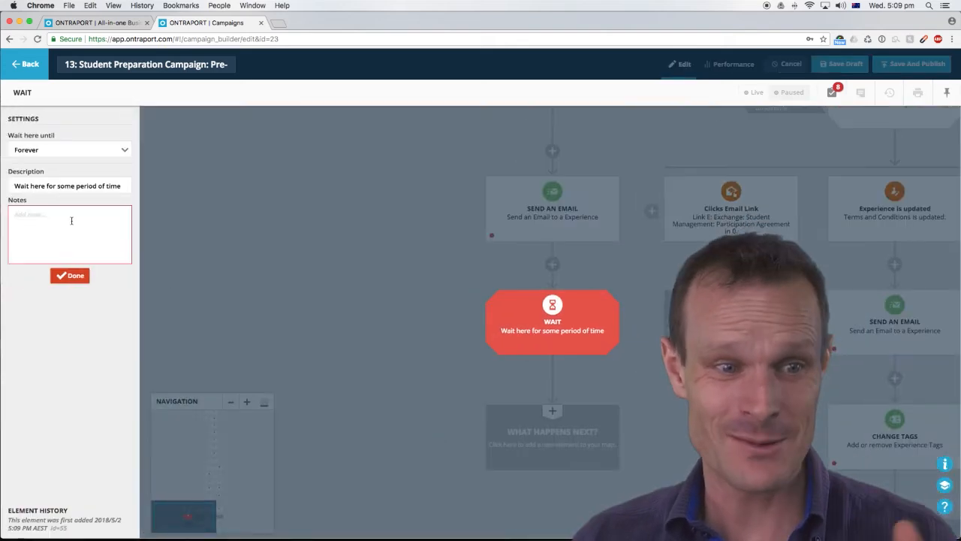
click(56, 151)
click(45, 165)
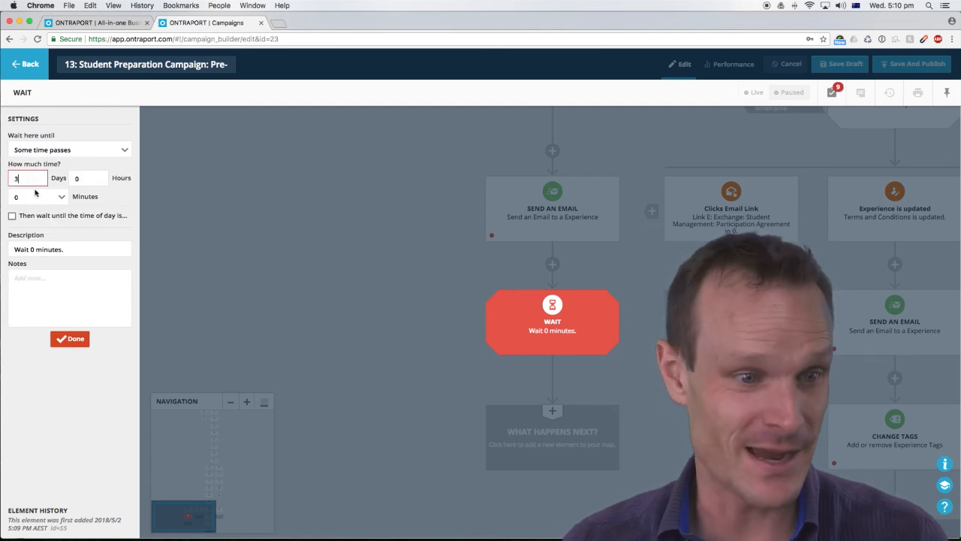
click(79, 343)
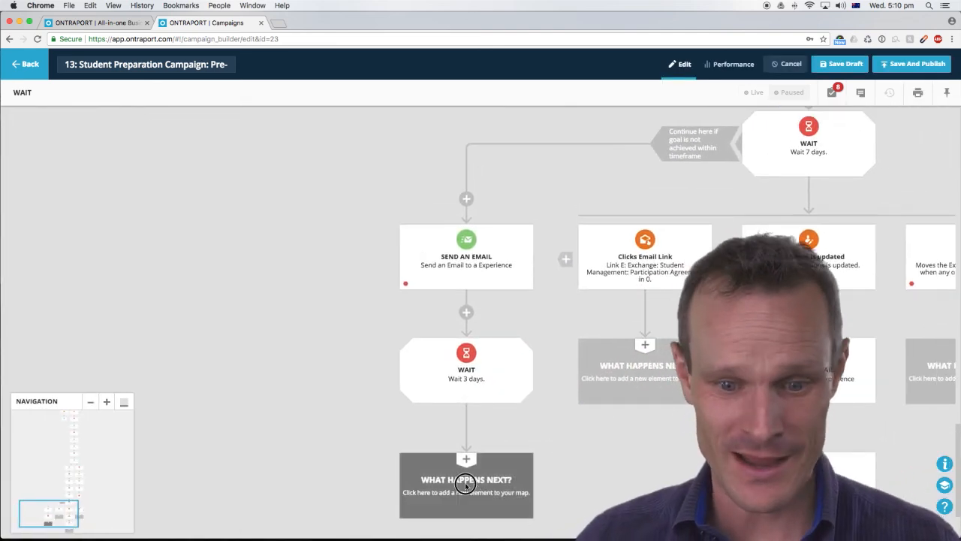
Step: Add a Go To element beneath the 3-day Wait in the goal-not-achieved branch
click(467, 489)
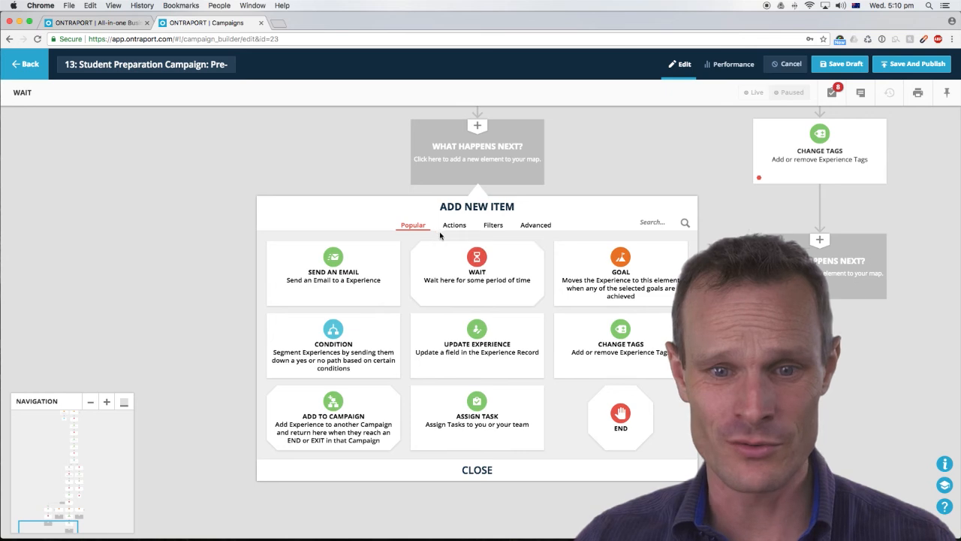
click(455, 225)
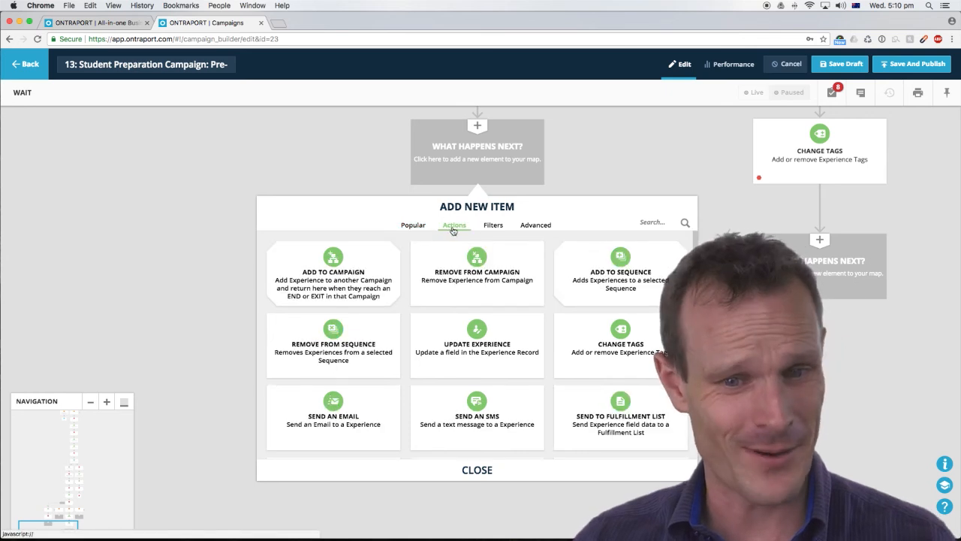
click(492, 225)
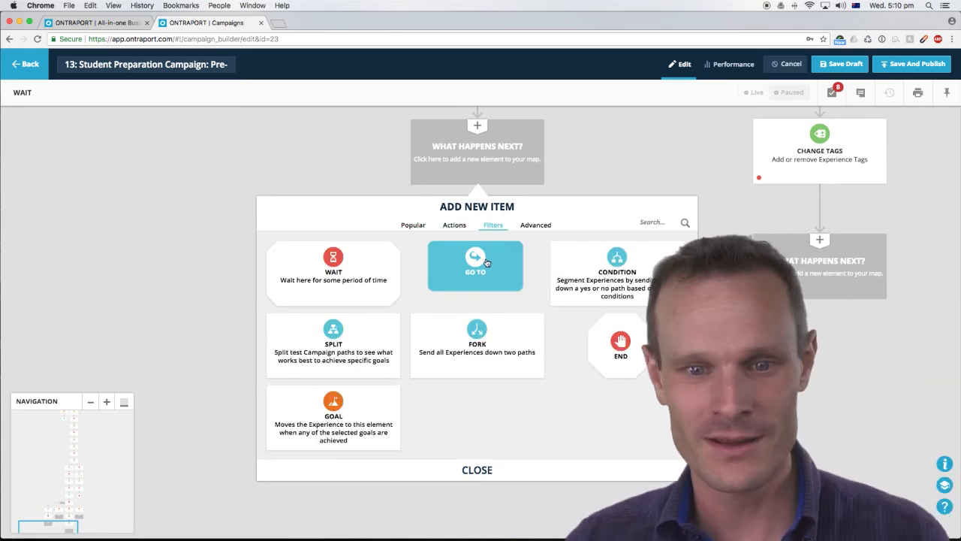
click(487, 262)
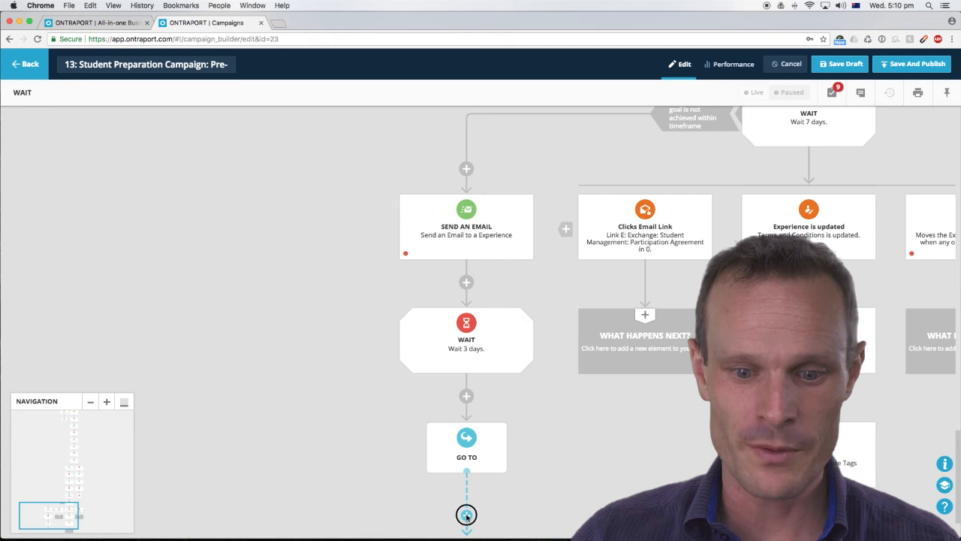
Step: Link the Go To element beneath the 3-day Wait back to the Send an Email element in the goal-not-achieved branch
drag(466, 514, 379, 407)
drag(431, 230, 430, 231)
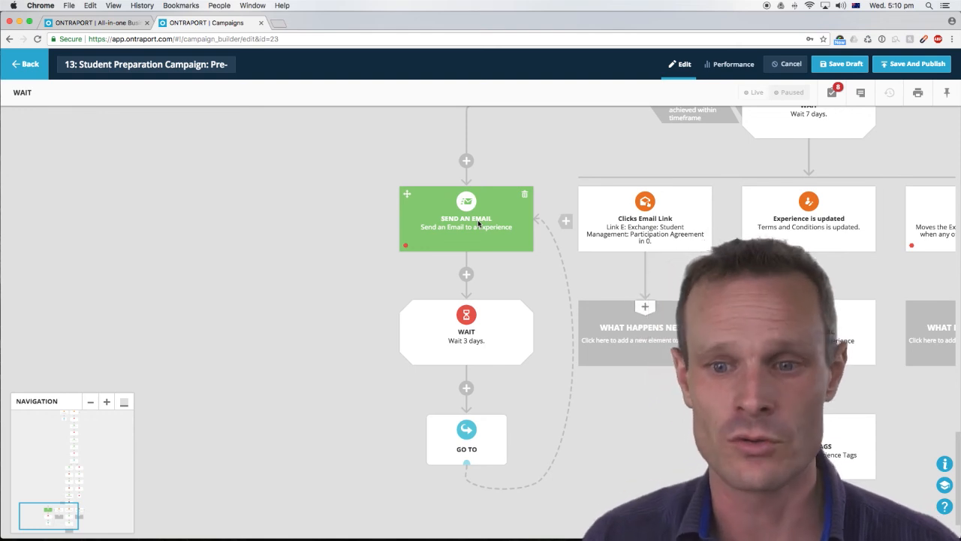
Step: Add another send action beneath the Change Tags element in the branch of the Terms and Conditions goal
scroll(721, 376, right, 2)
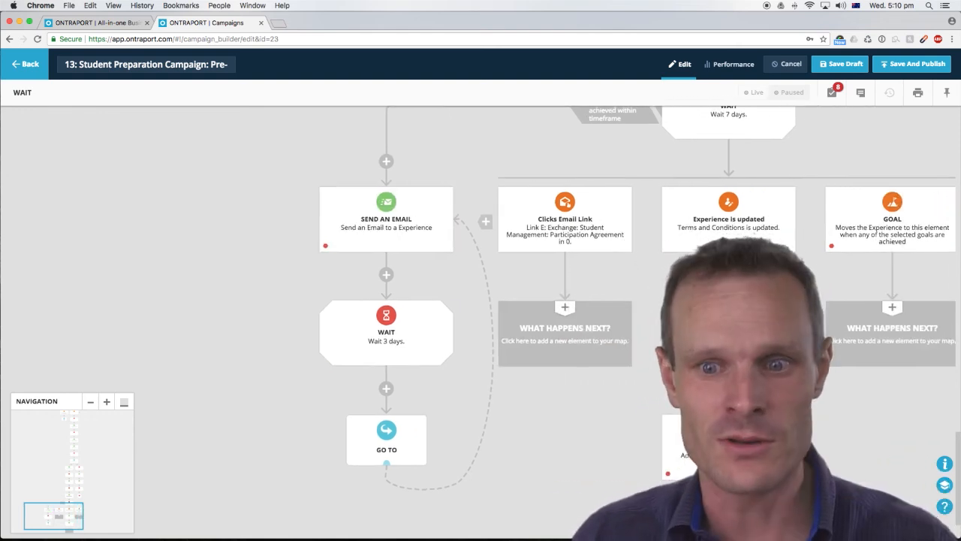
scroll(721, 375, up, 2)
scroll(633, 297, right, 1)
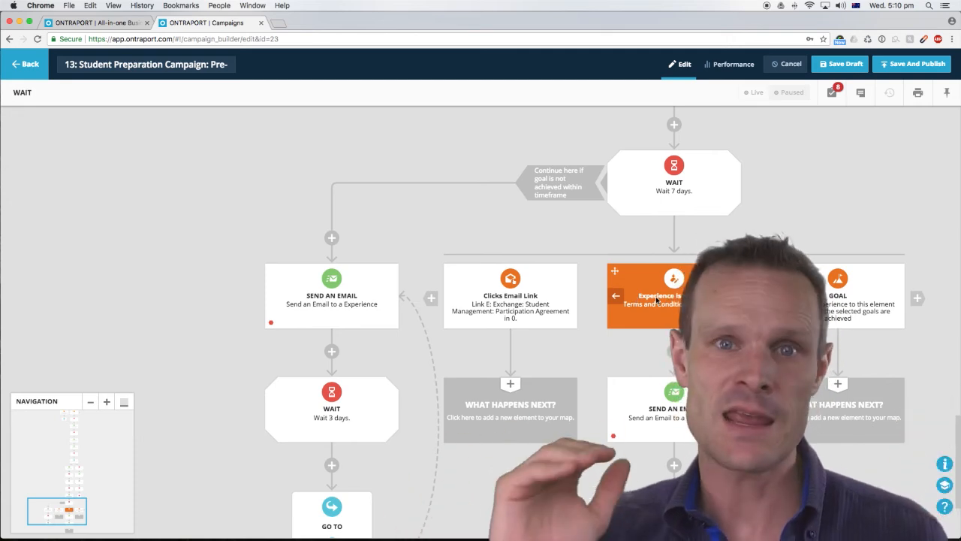
scroll(657, 299, down, 1)
scroll(657, 299, left, 1)
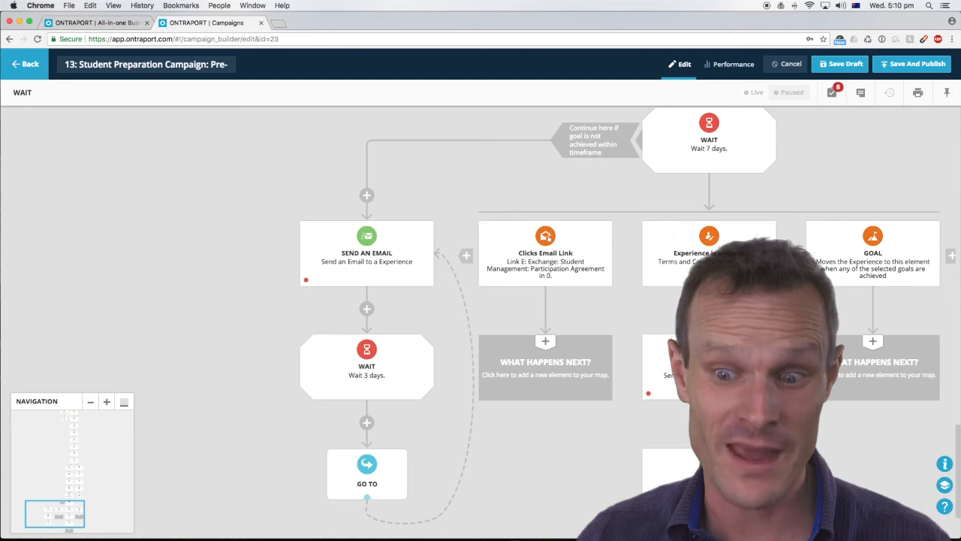
scroll(656, 376, down, 2)
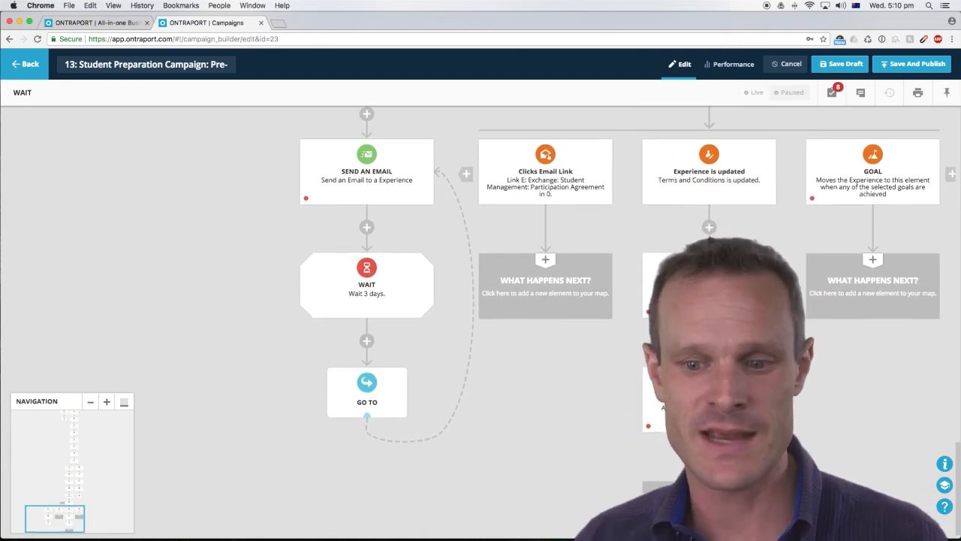
scroll(657, 375, down, 3)
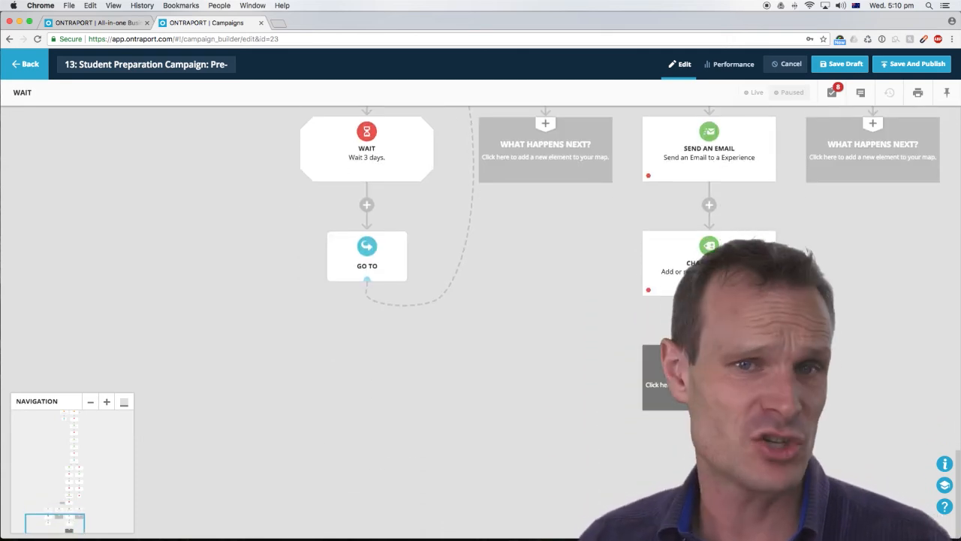
click(709, 377)
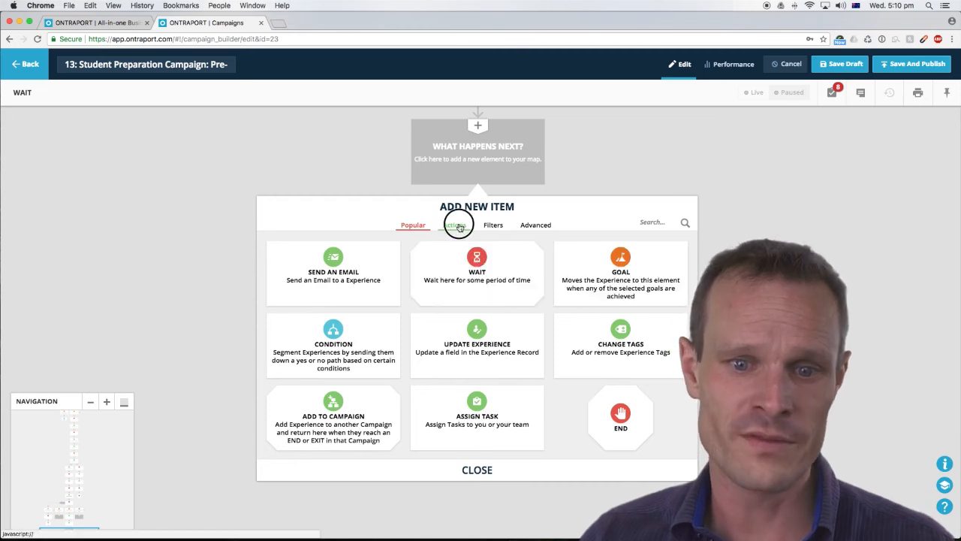
click(454, 225)
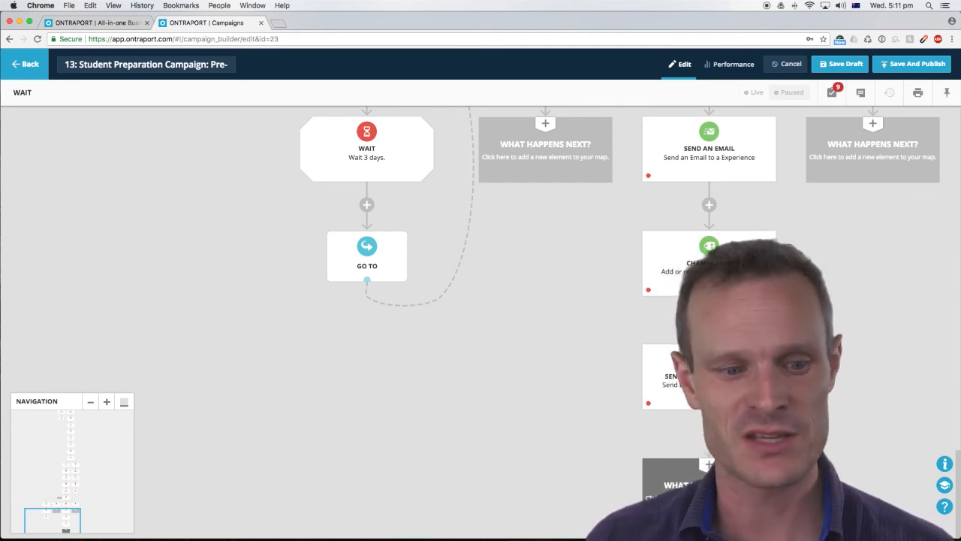
Step: Add a new, unconfigured trigger beside the Experience is updated trigger at the start of the campaign map
drag(56, 519, 75, 415)
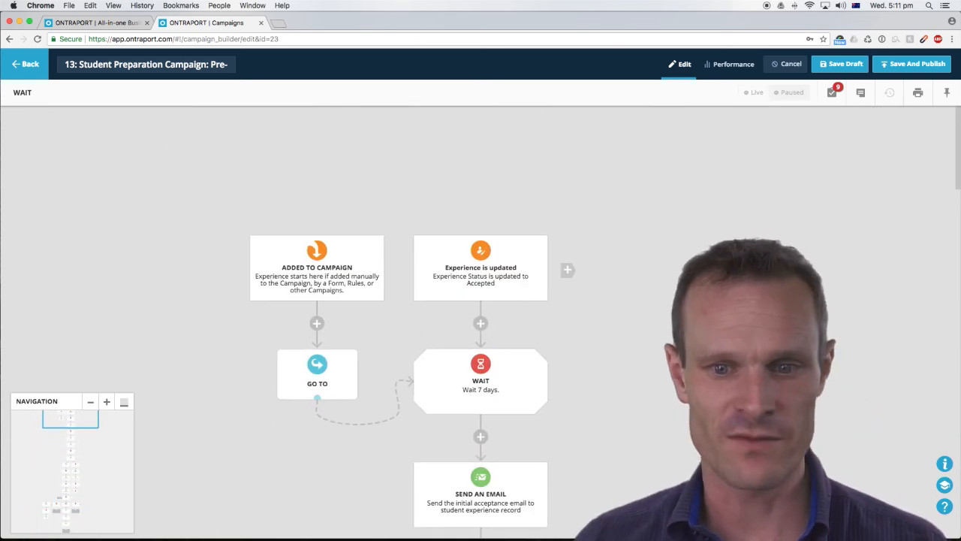
click(568, 269)
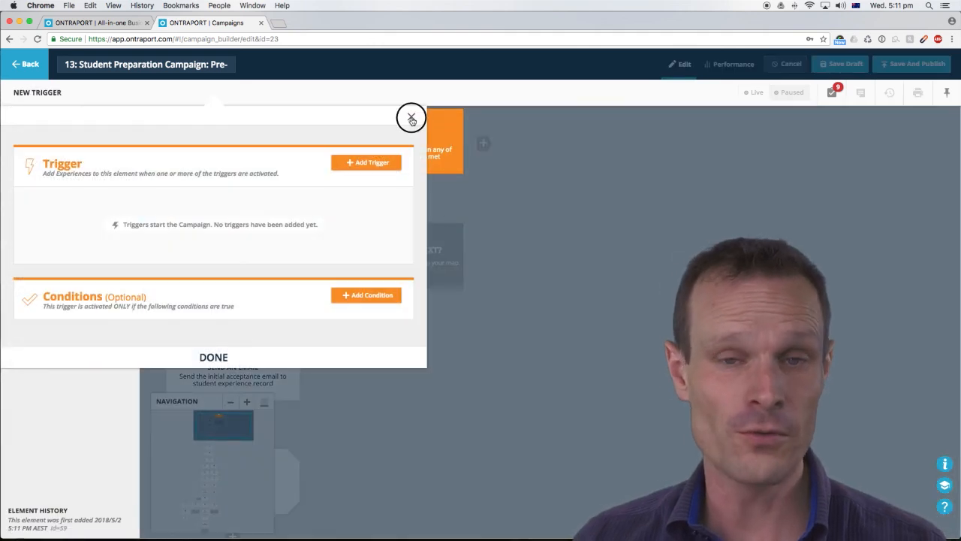
click(411, 119)
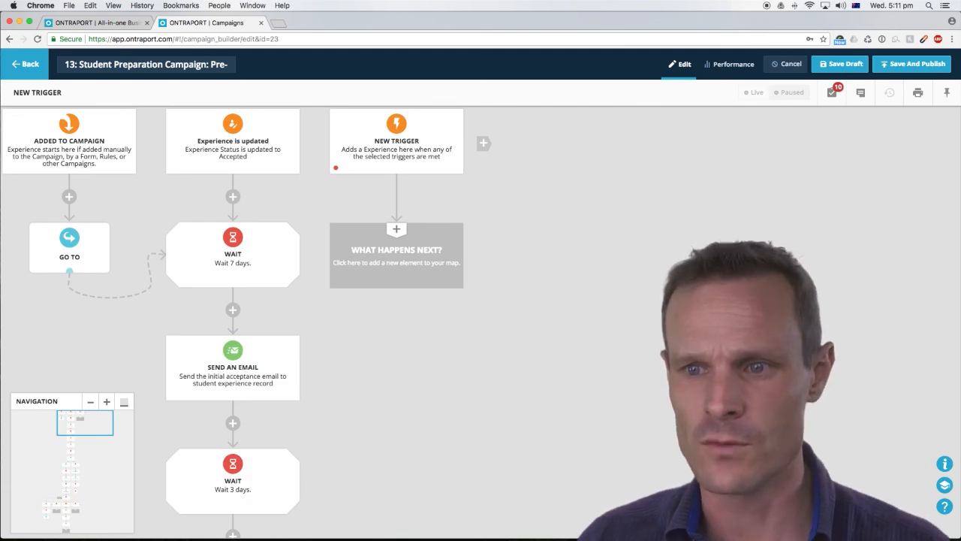
Step: Review the campaign map from the starting triggers through the fork to the parallel goals and their follow-up elements
scroll(476, 398, left, 5)
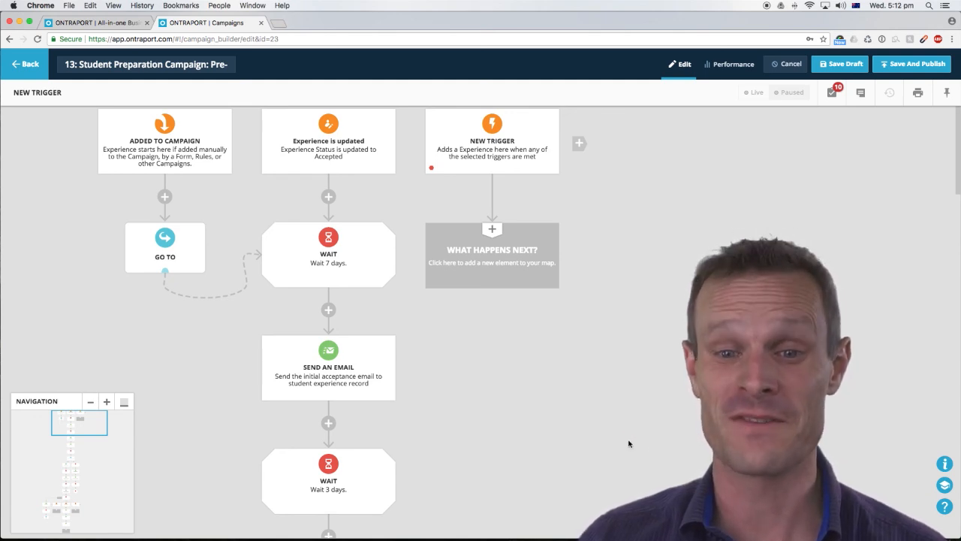
scroll(629, 443, down, 8)
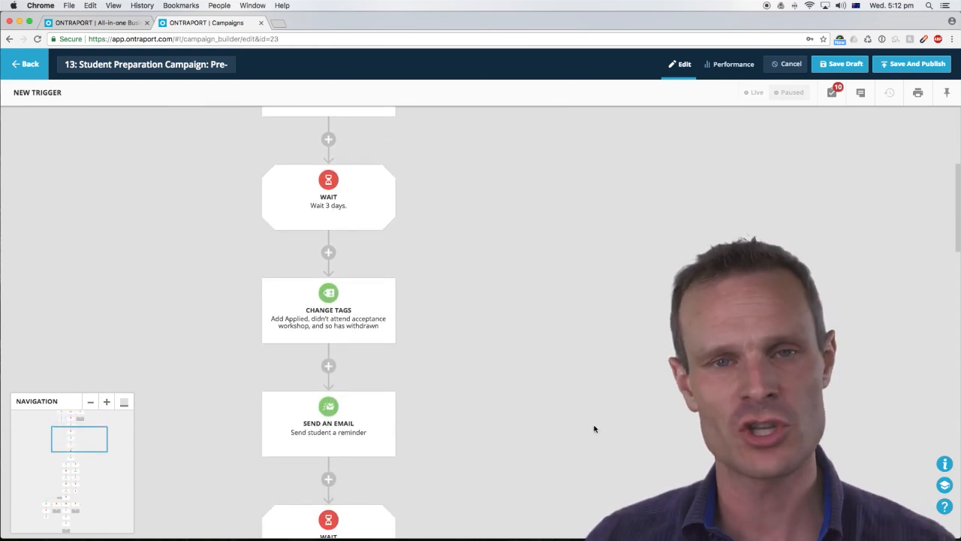
scroll(528, 464, down, 6)
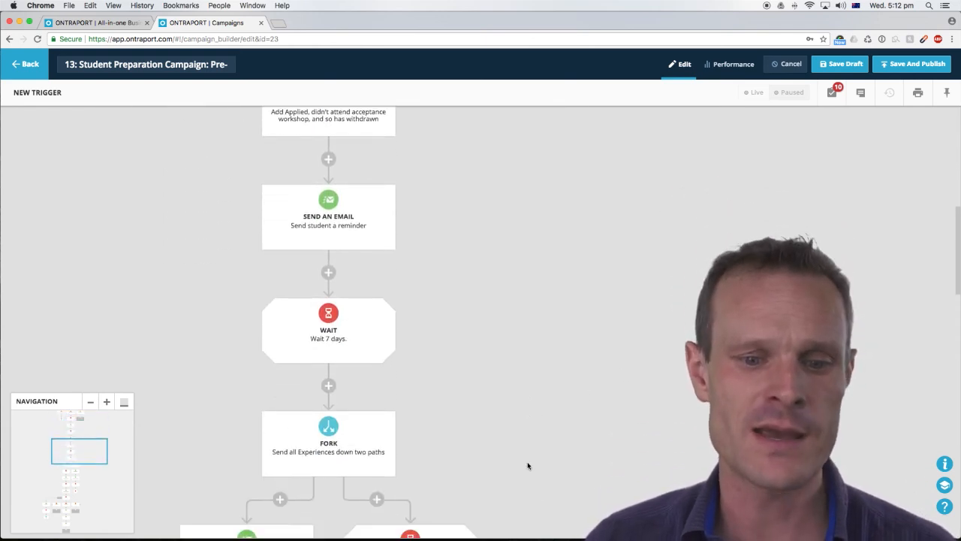
scroll(528, 465, down, 4)
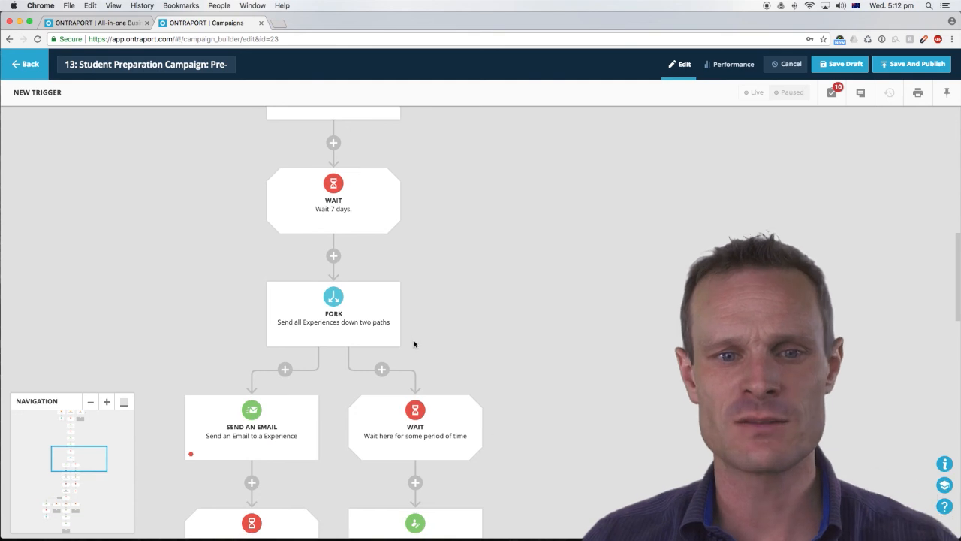
scroll(420, 344, up, 2)
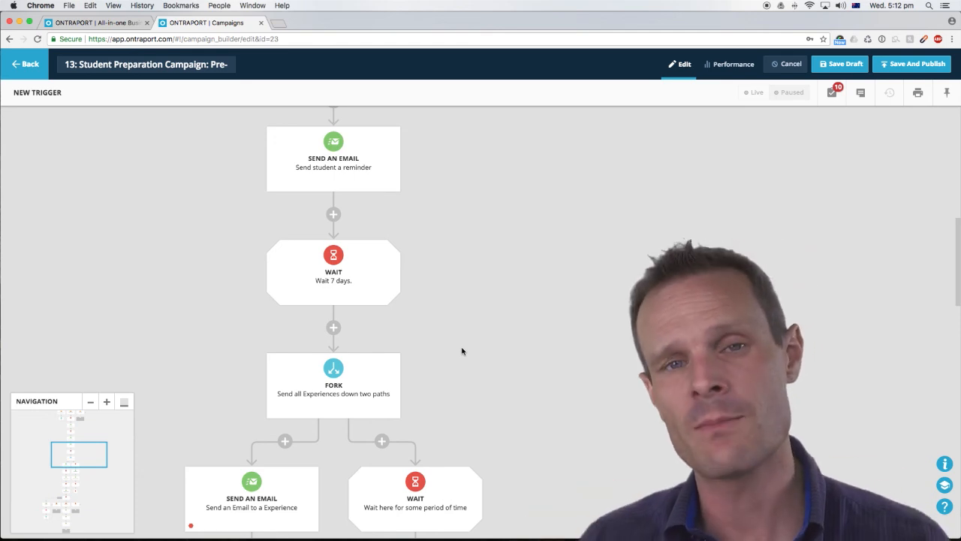
scroll(461, 351, down, 3)
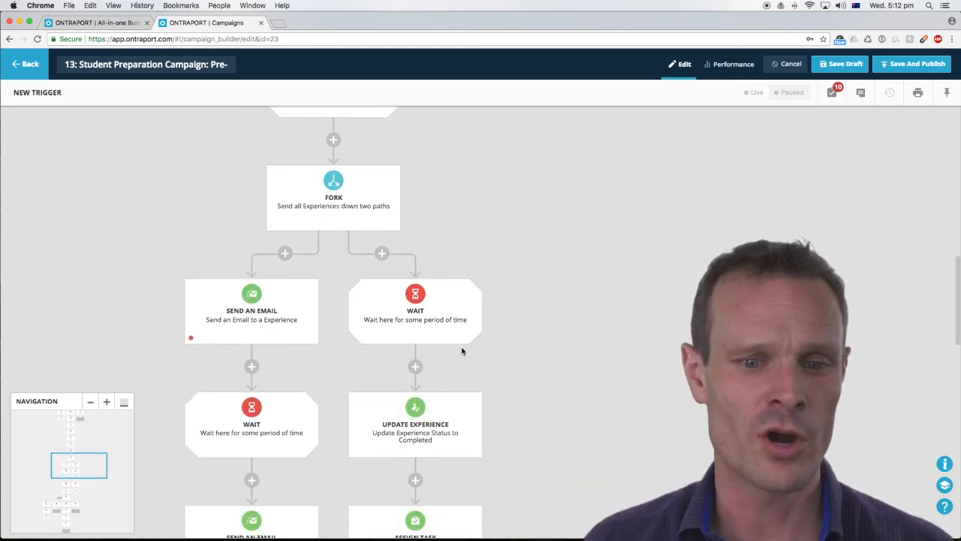
scroll(461, 350, down, 10)
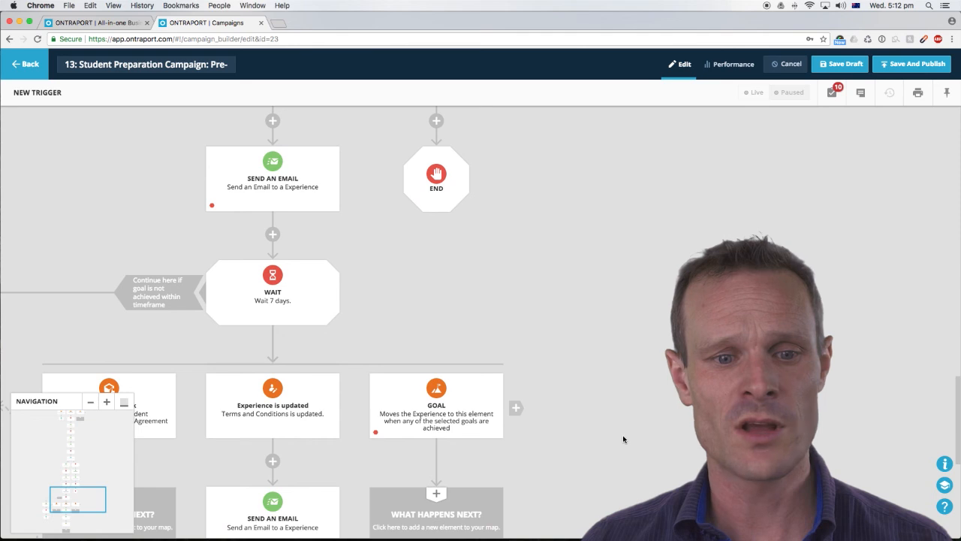
scroll(634, 433, down, 2)
scroll(634, 434, left, 2)
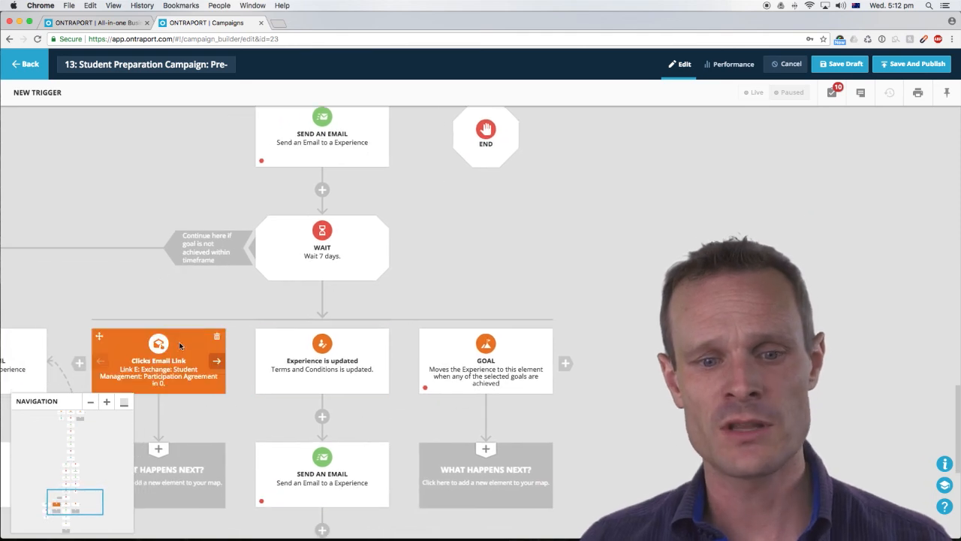
Step: Check which wait-until options are available for the 7-day Wait above the three parallel goals
click(331, 245)
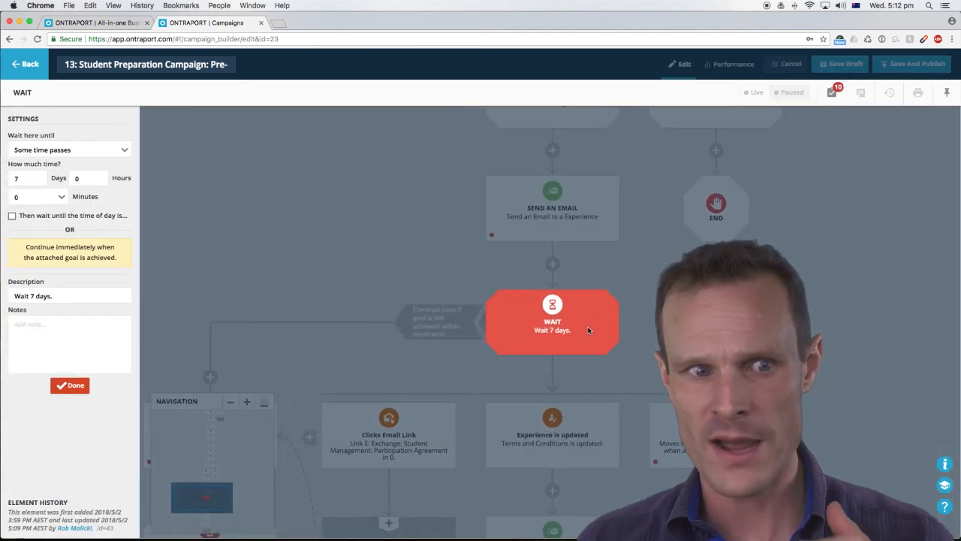
click(64, 149)
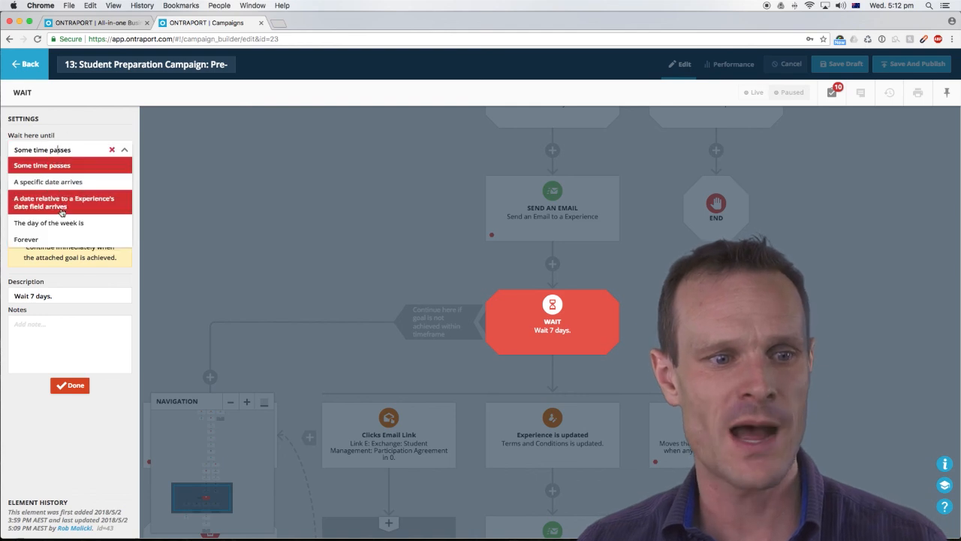
click(300, 197)
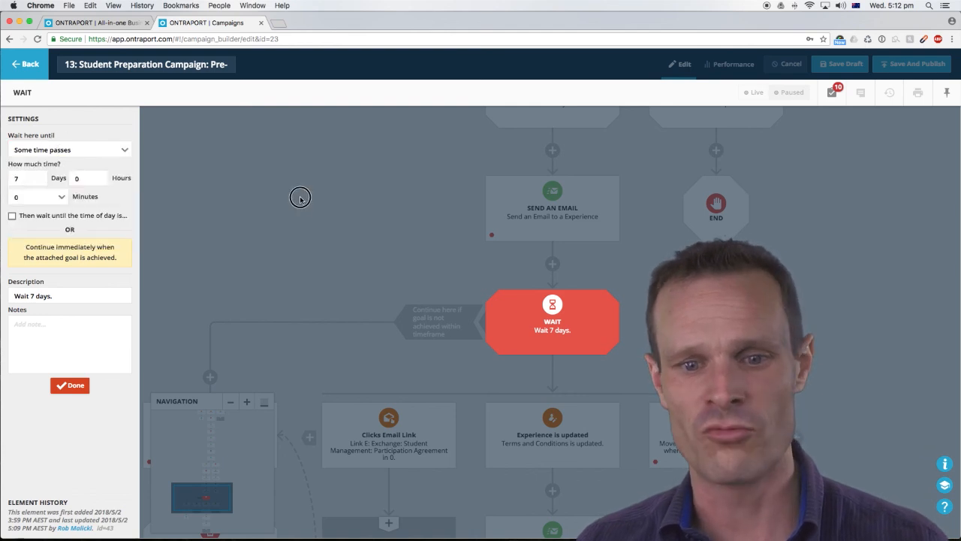
Step: Save the campaign as a draft
drag(203, 279, 678, 215)
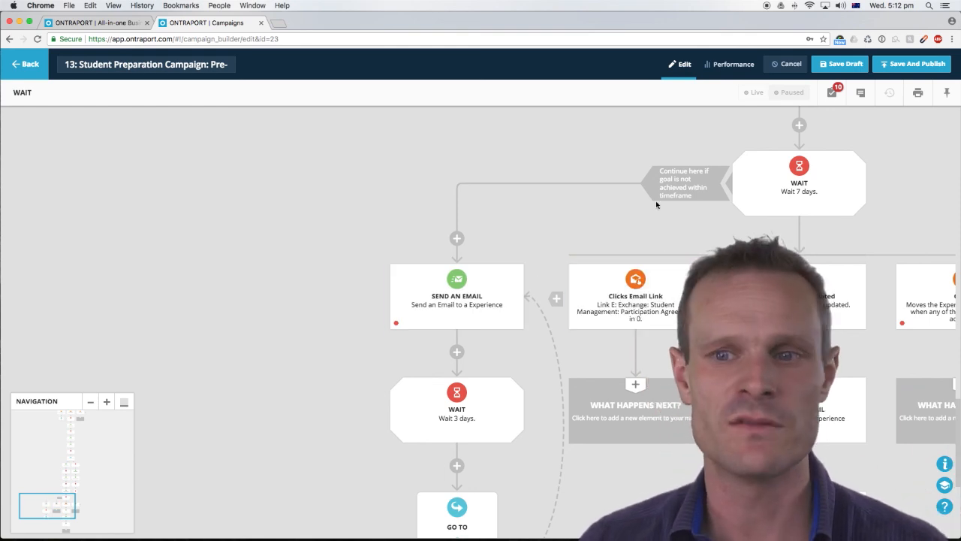
click(834, 65)
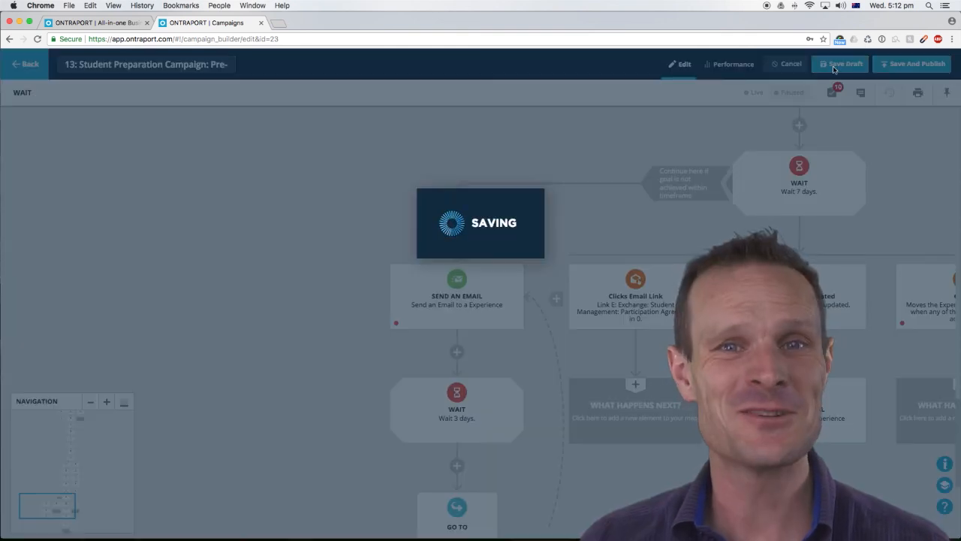